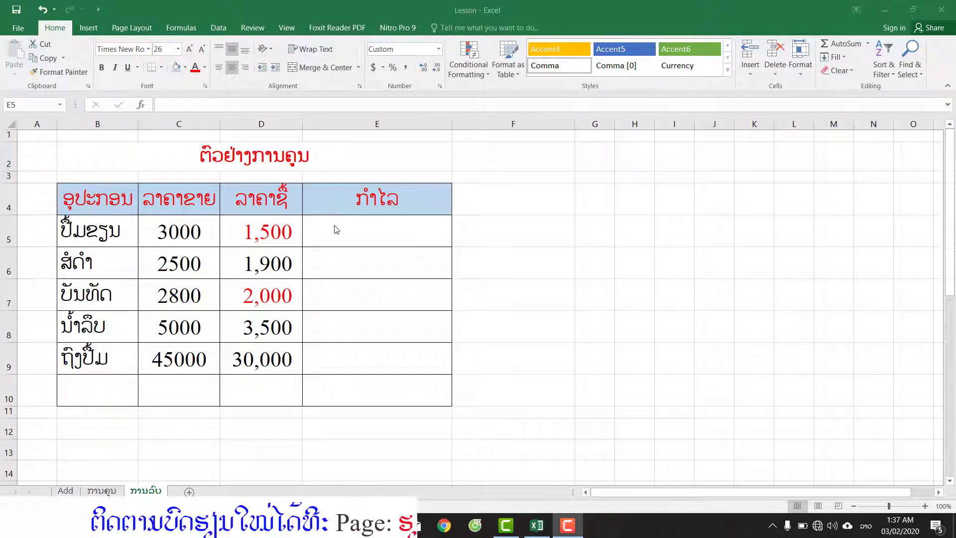
- Examine the item table's selling price column, purchase price column and the empty profit column
click(344, 234)
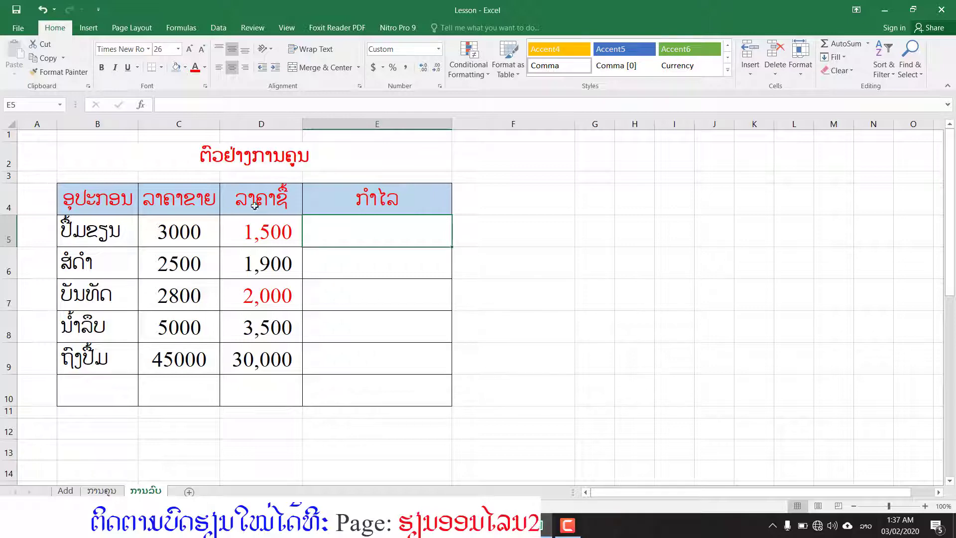
drag(100, 202, 336, 360)
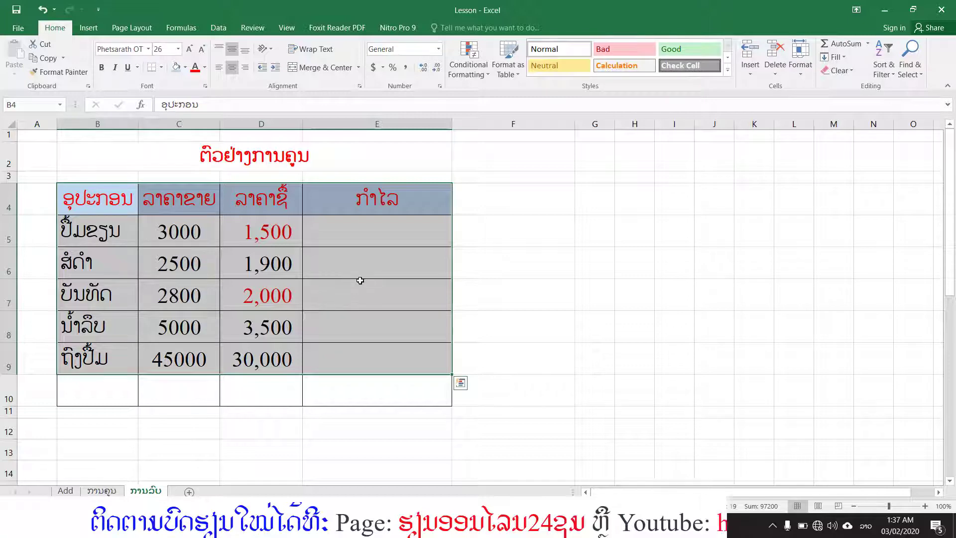
click(169, 196)
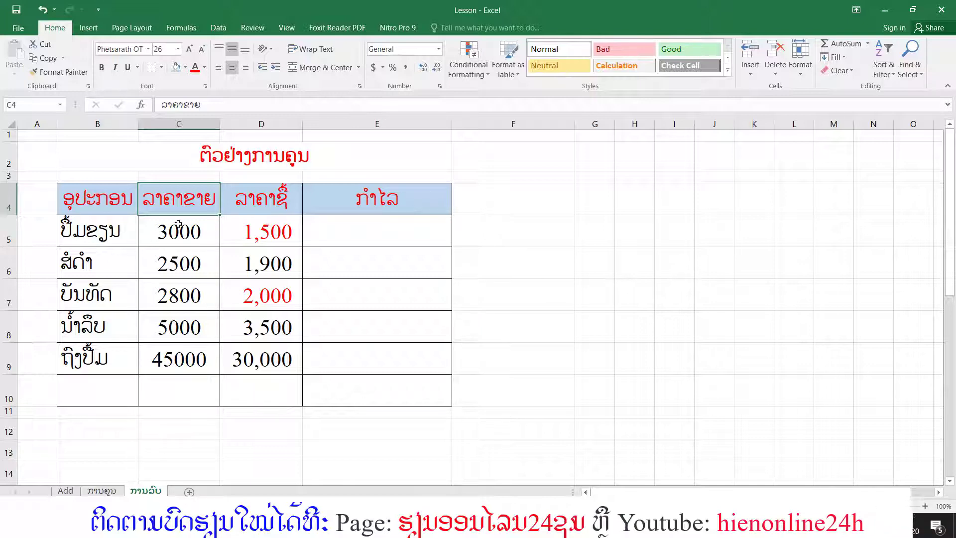
mouse_move(178, 224)
mouse_down()
mouse_move(179, 391)
mouse_move(192, 342)
mouse_up()
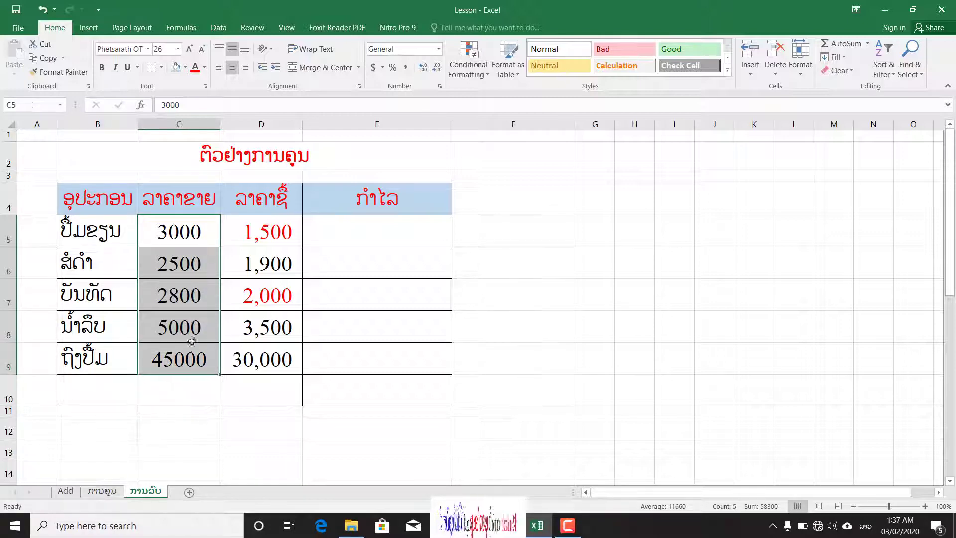
drag(243, 233, 261, 376)
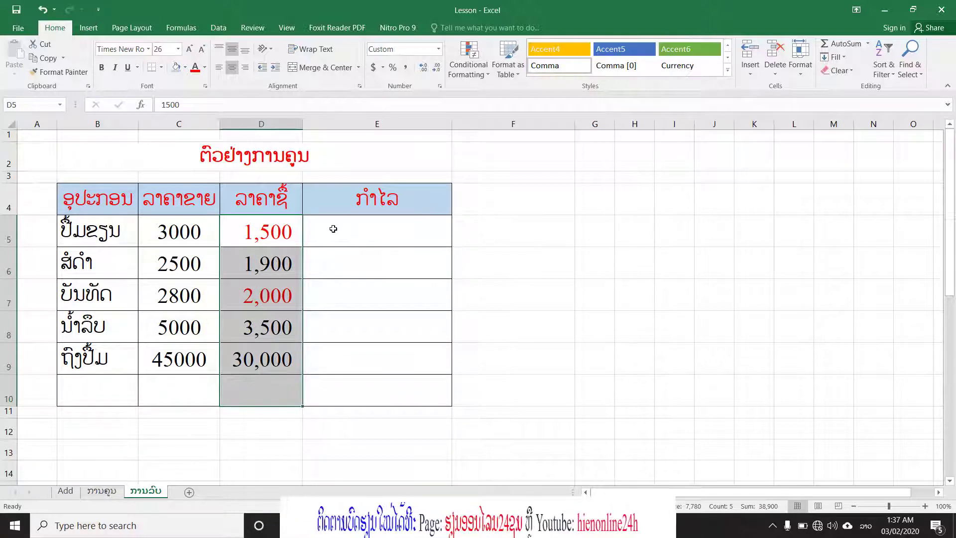
click(387, 204)
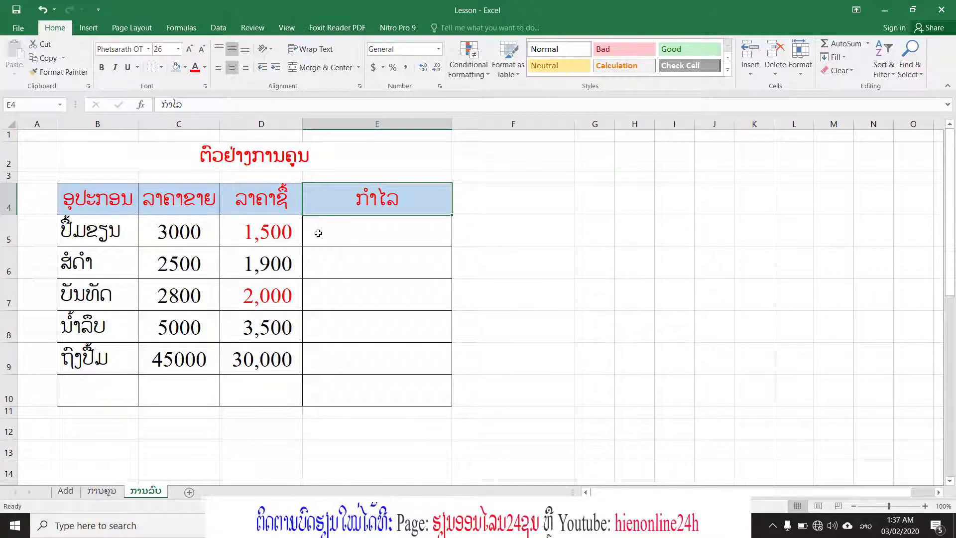
click(176, 233)
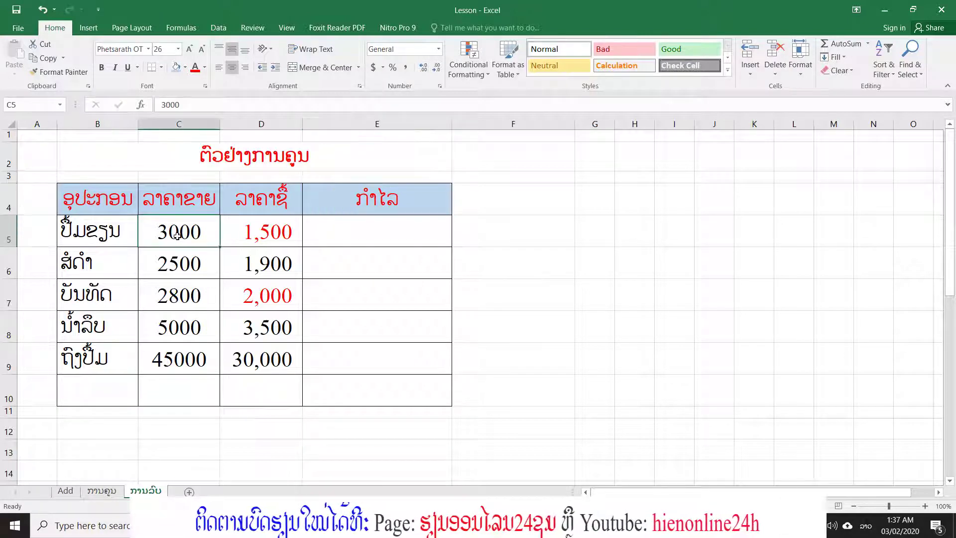
click(262, 232)
- Switch the input language from Lao to English and clear the stray character from cell E5
click(327, 232)
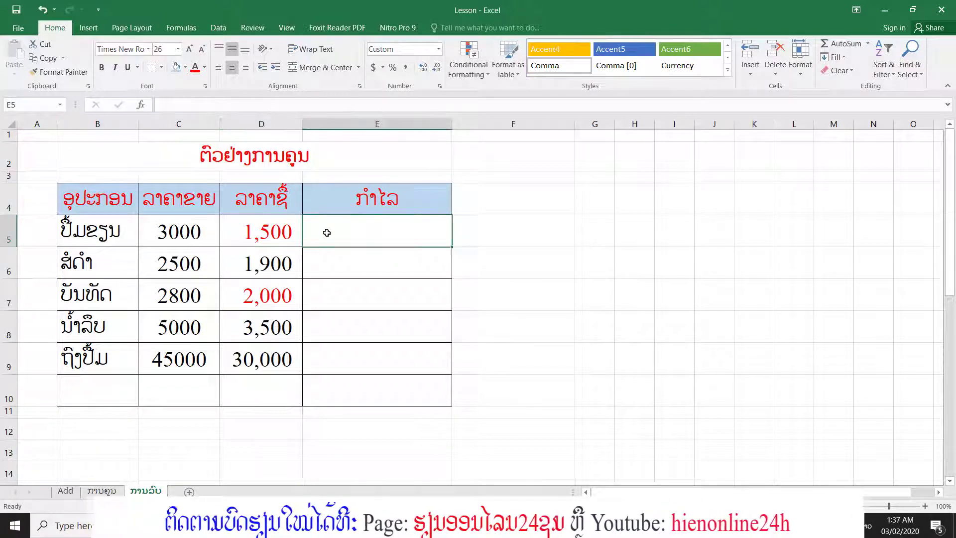
text(ໍ)
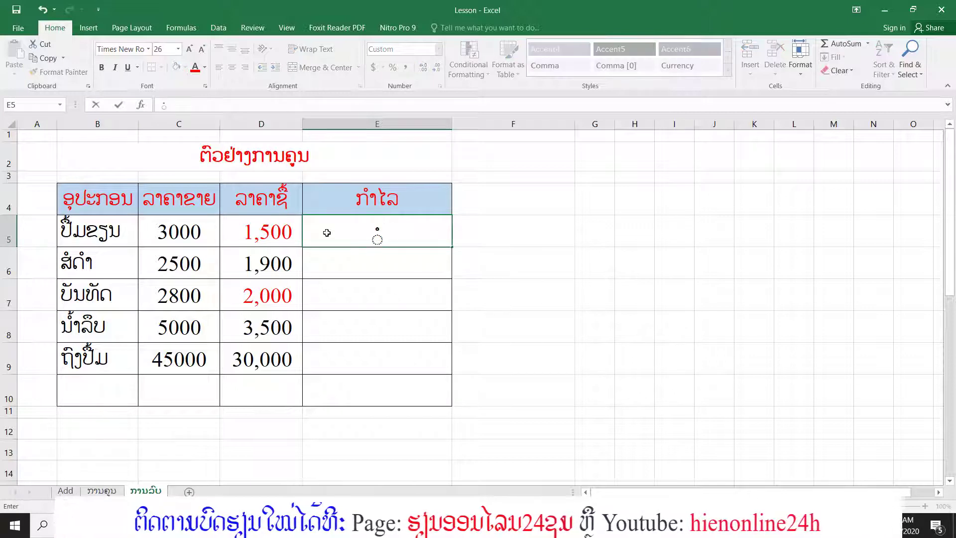
key(super+space)
key(super+space)
key(BackSpace)
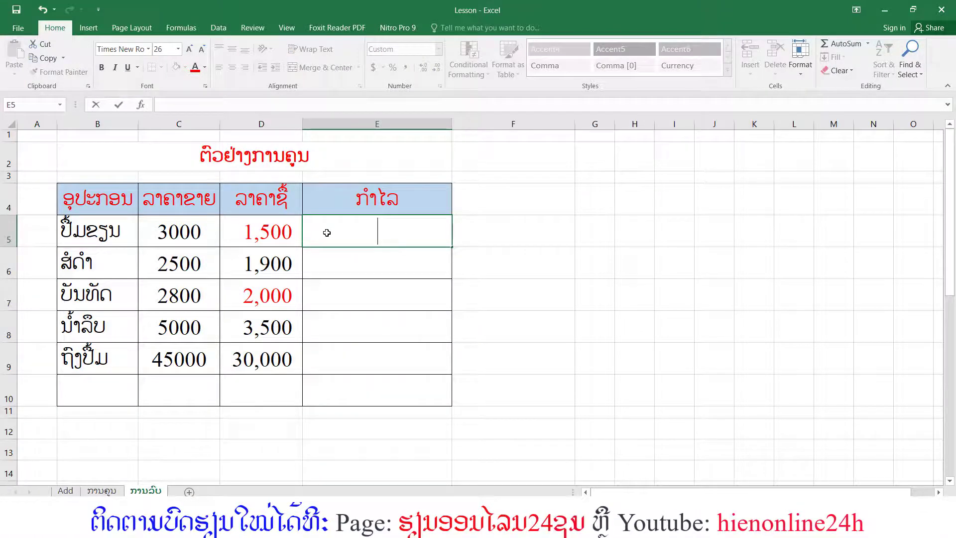
- Enter the formula =(C5-D5) in E5 to subtract the purchase price from the selling price
text(=)
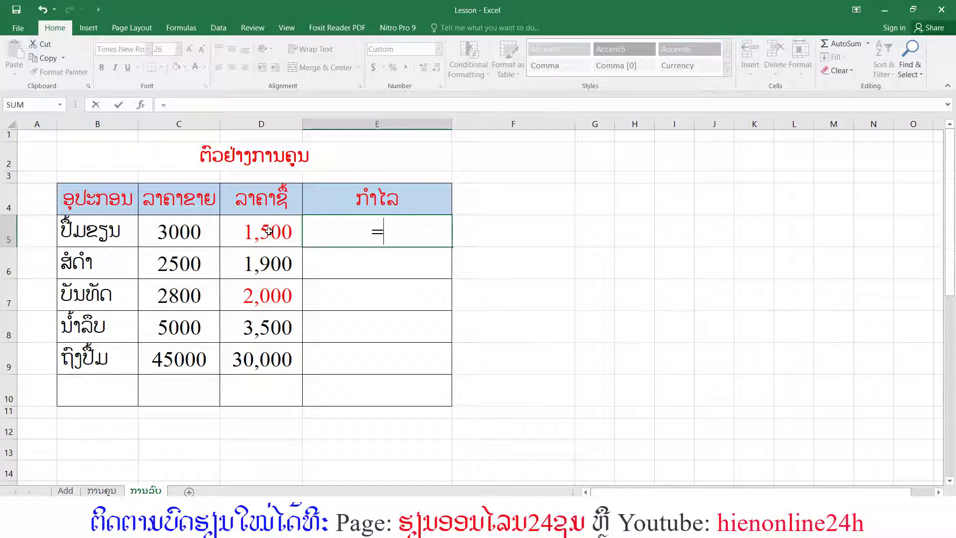
text(()
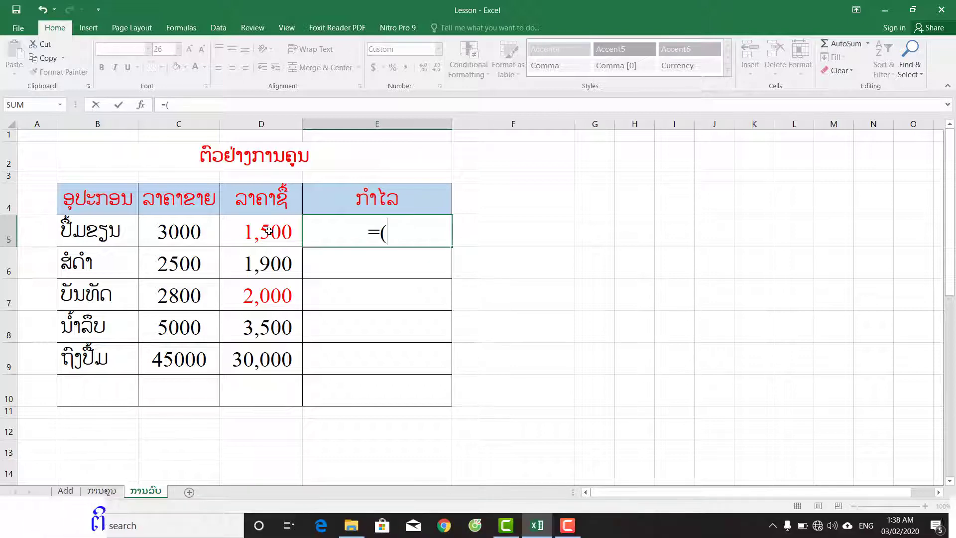
click(176, 236)
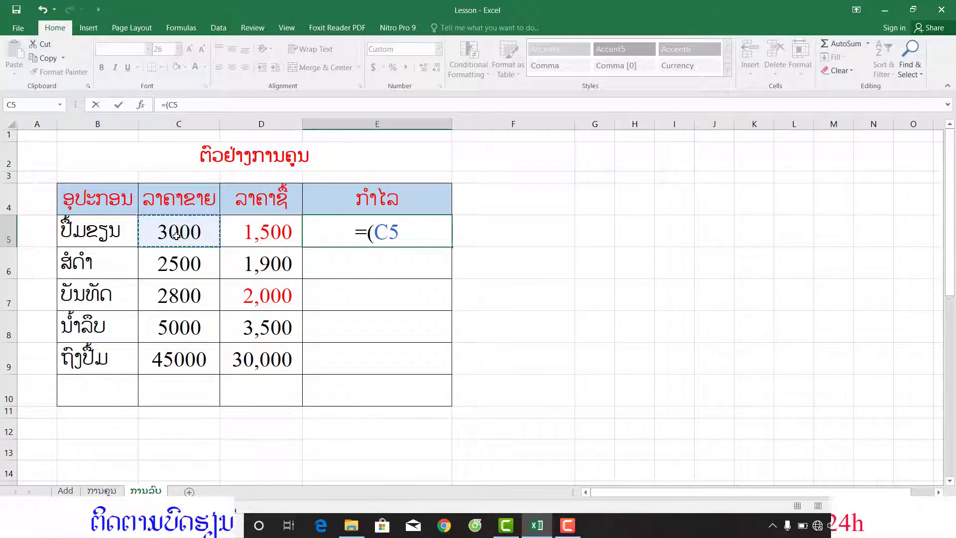
text(-)
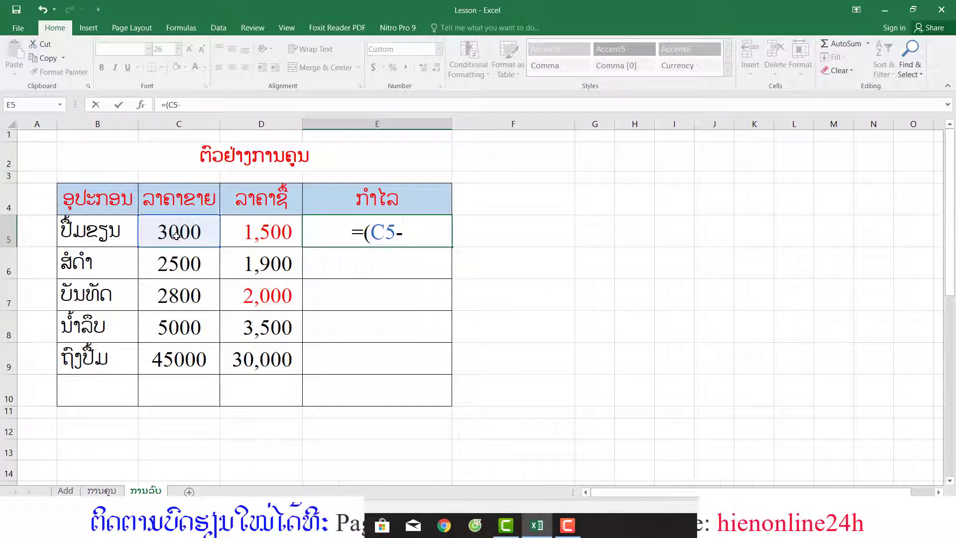
click(268, 234)
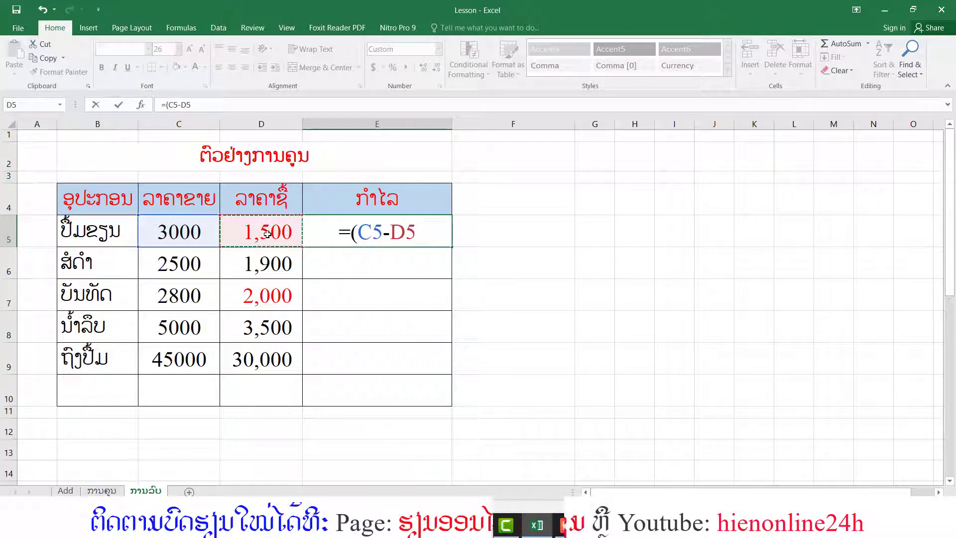
text())
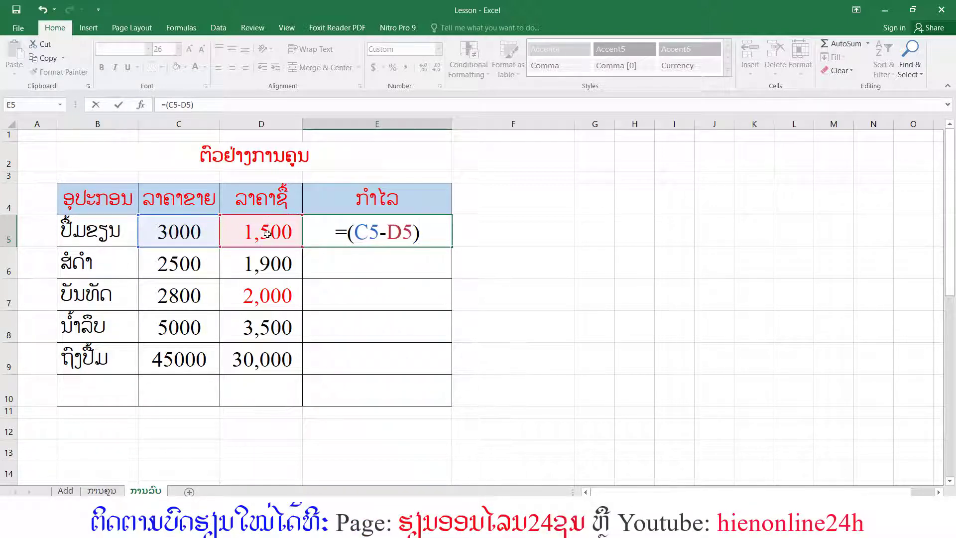
key(Return)
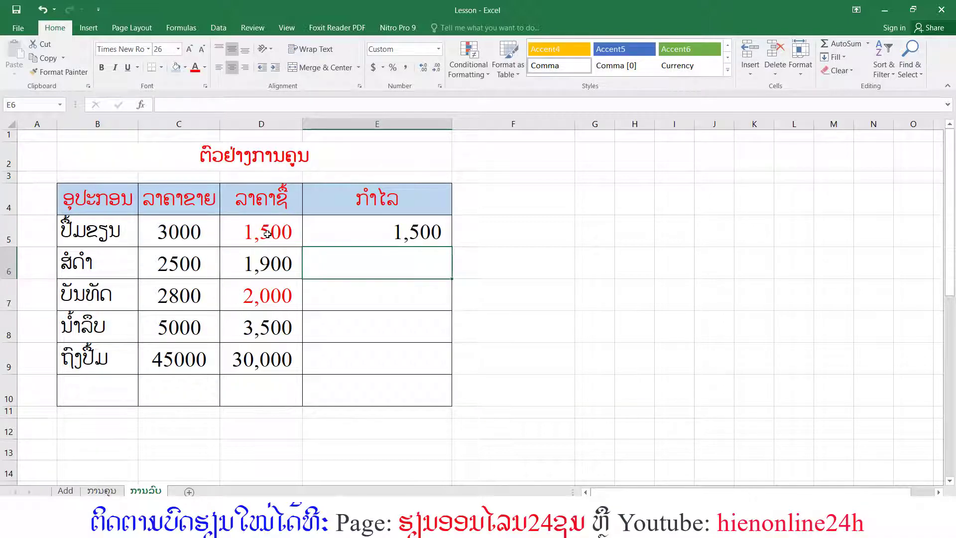
- Calculate the second item's profit in E6 with the formula =C6-D6, without parentheses
click(200, 233)
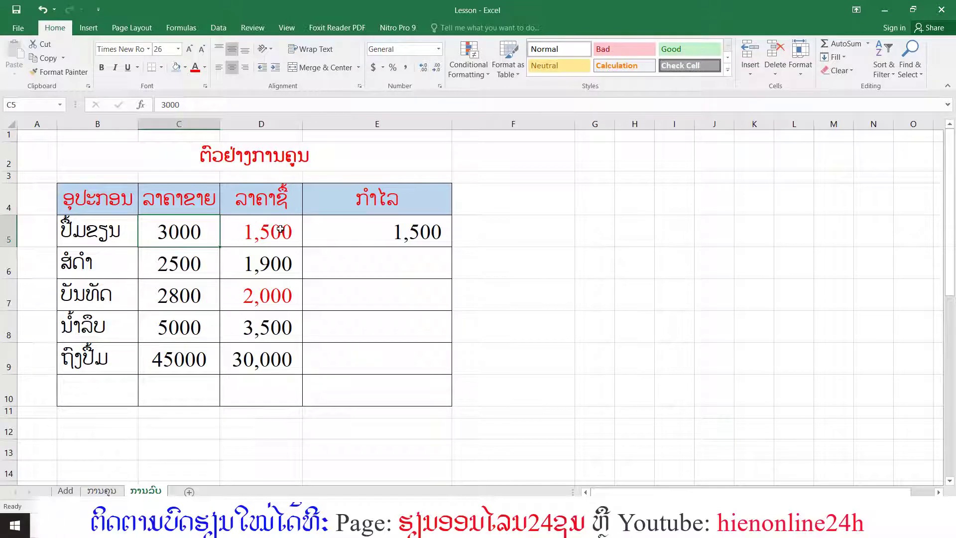
click(360, 260)
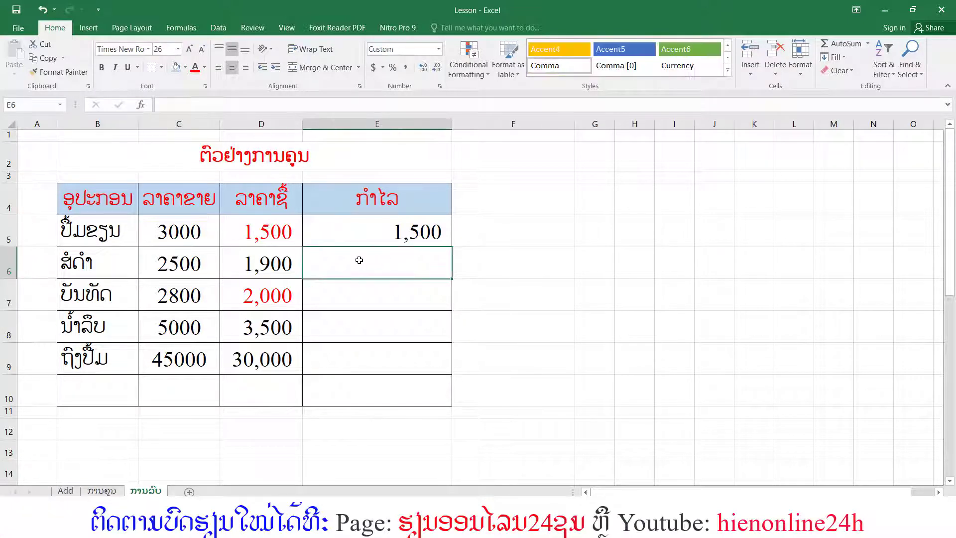
text(=)
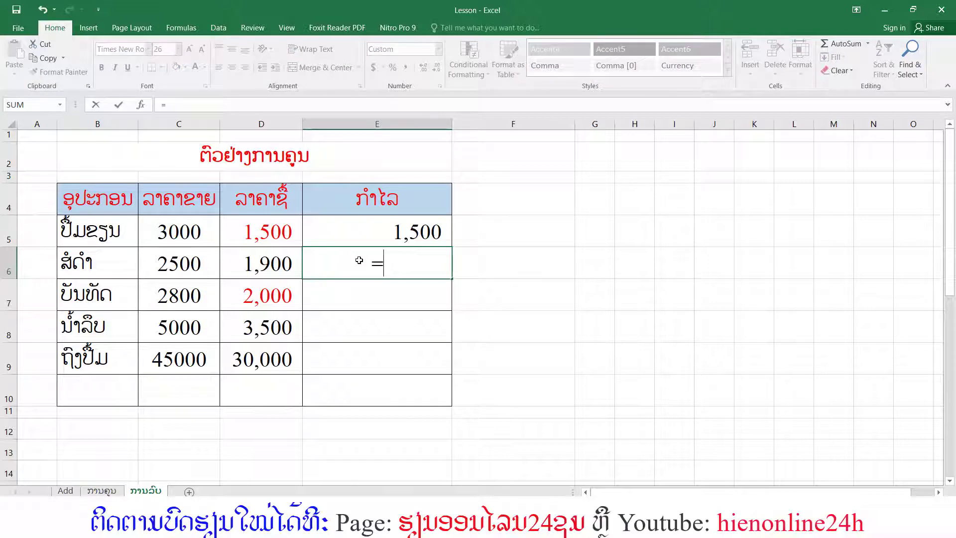
click(185, 263)
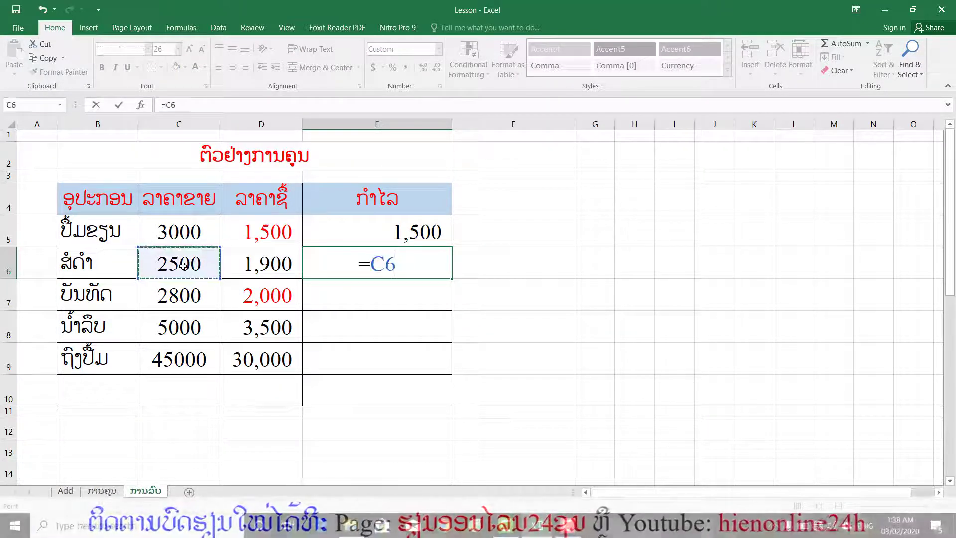
text(-)
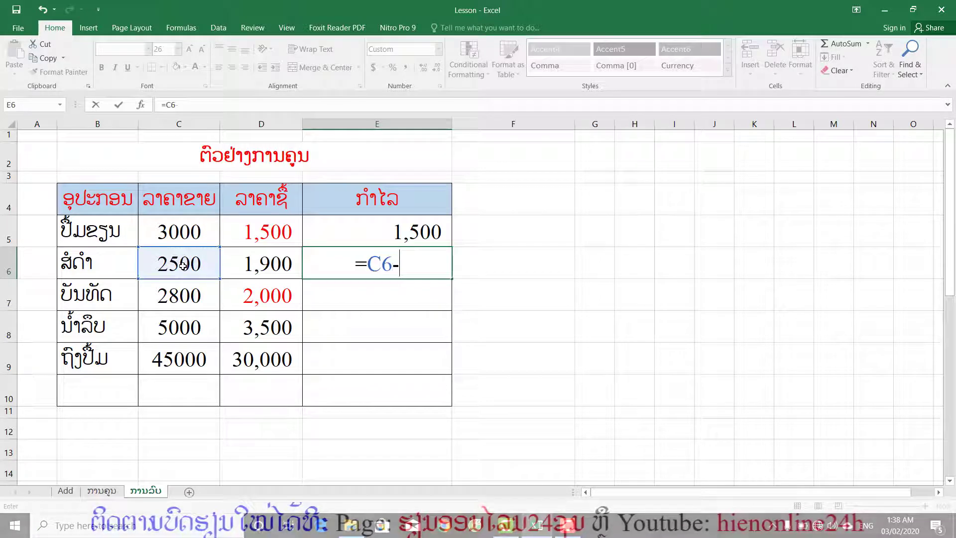
click(269, 267)
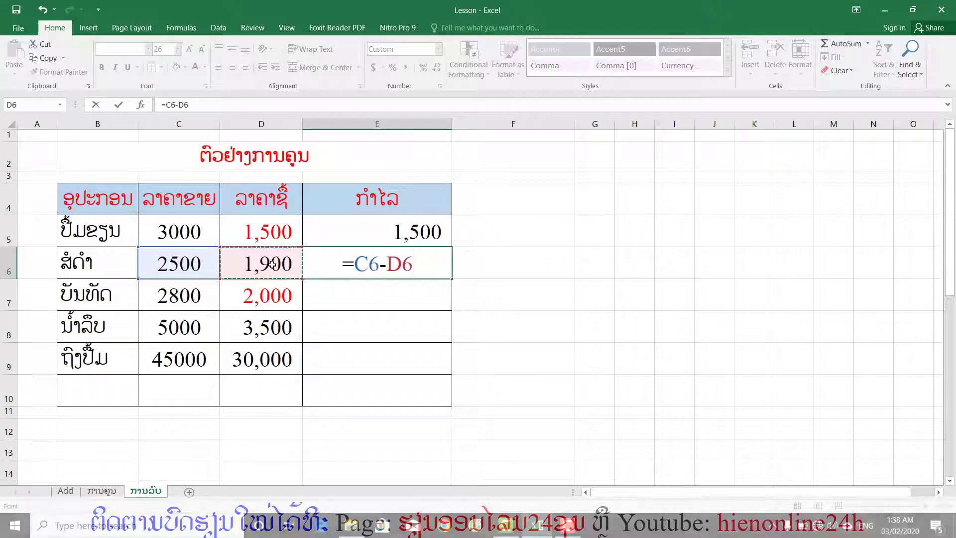
key(Return)
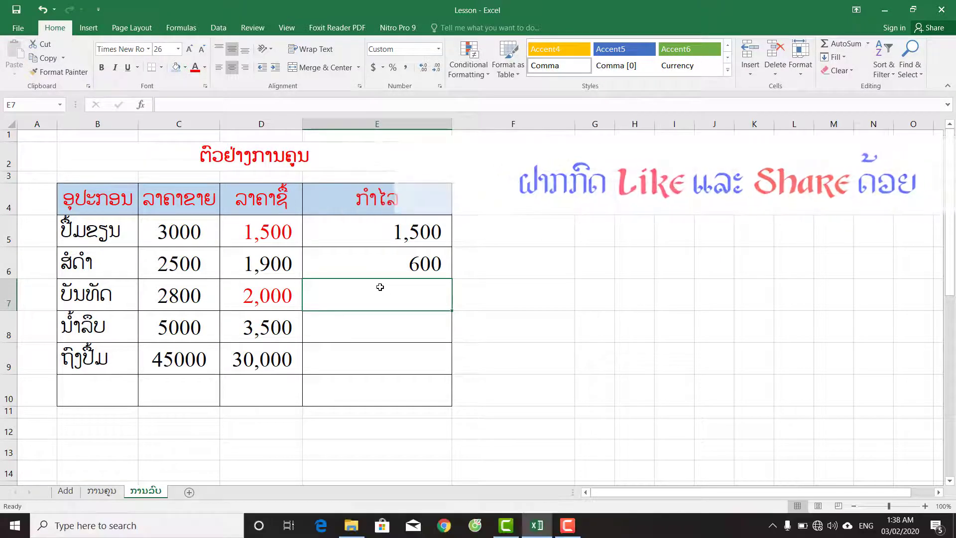
- Calculate the third item's profit in E7 with the literal-number formula =2800-2000
drag(358, 230, 359, 266)
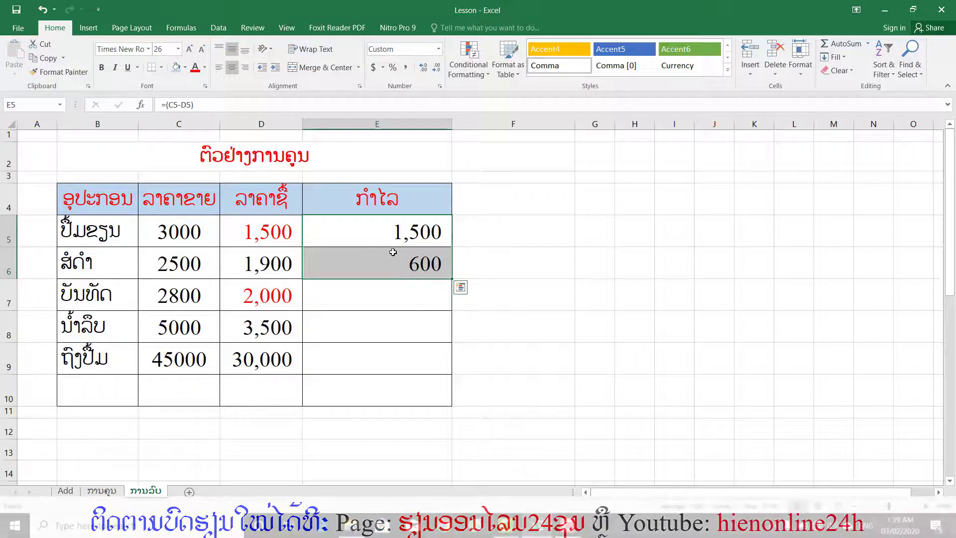
click(362, 298)
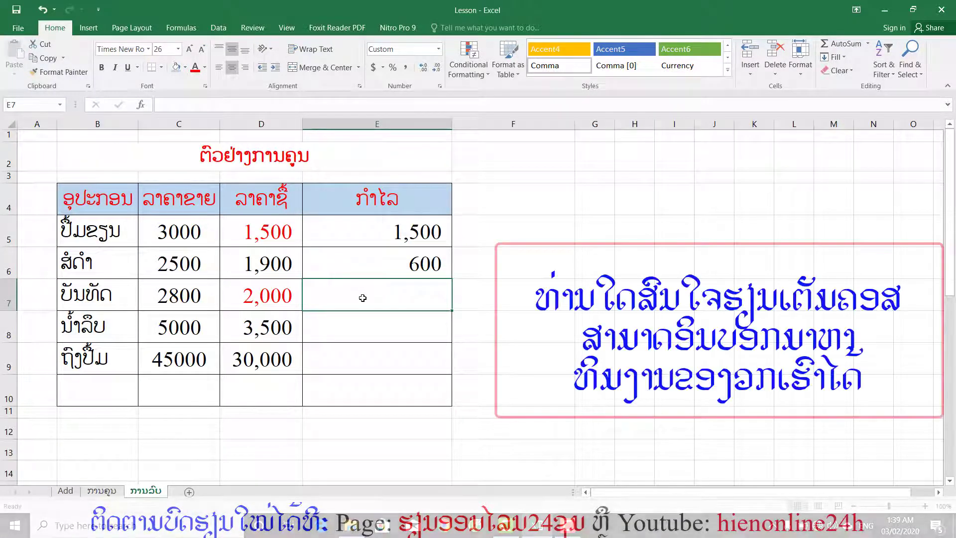
click(379, 259)
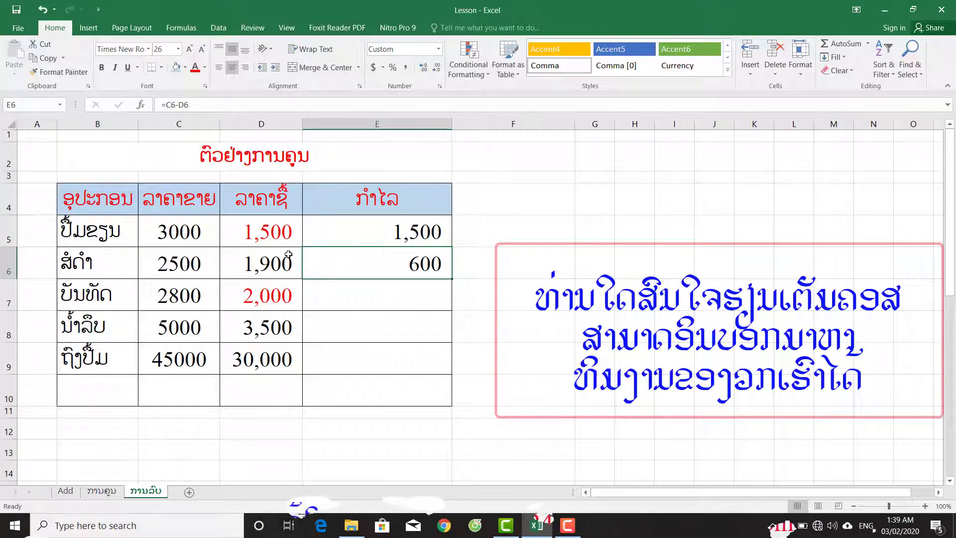
click(367, 306)
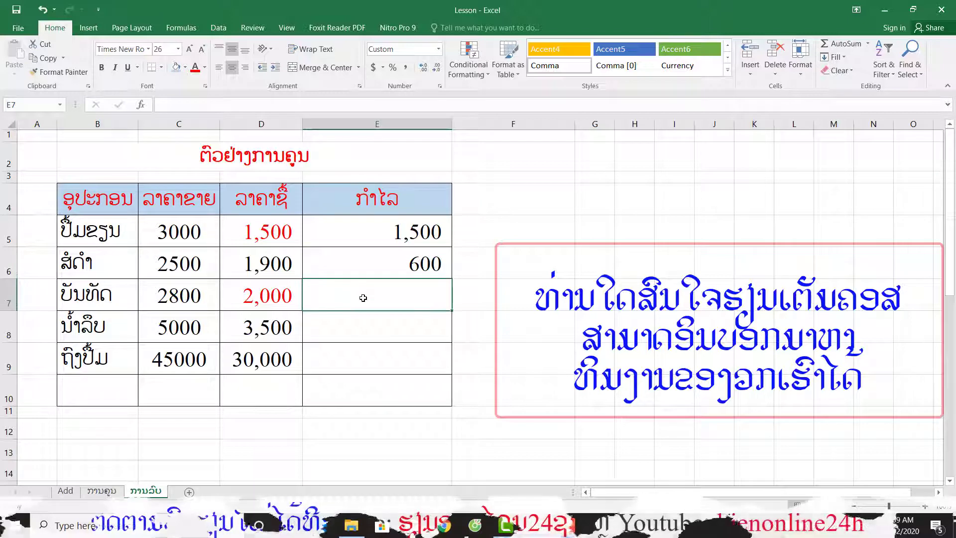
text(=)
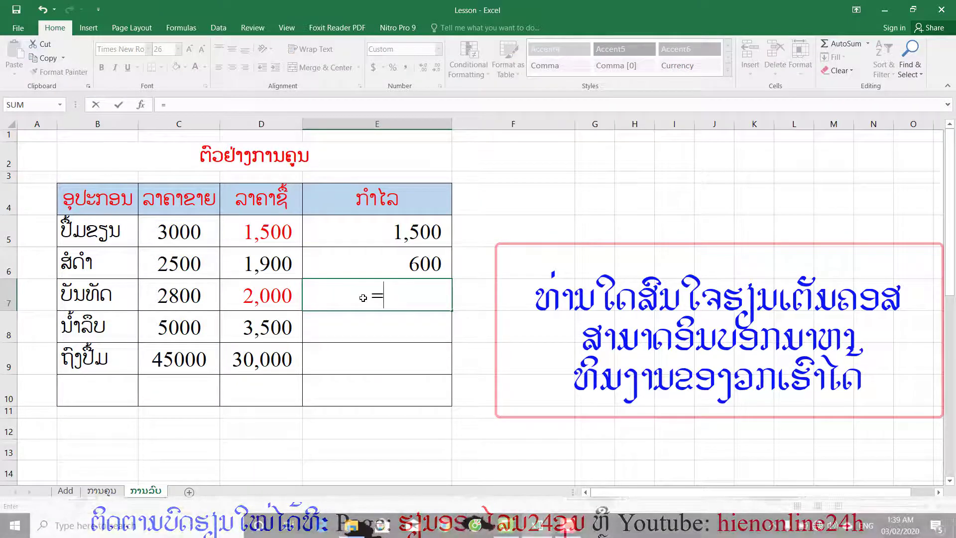
text(2800)
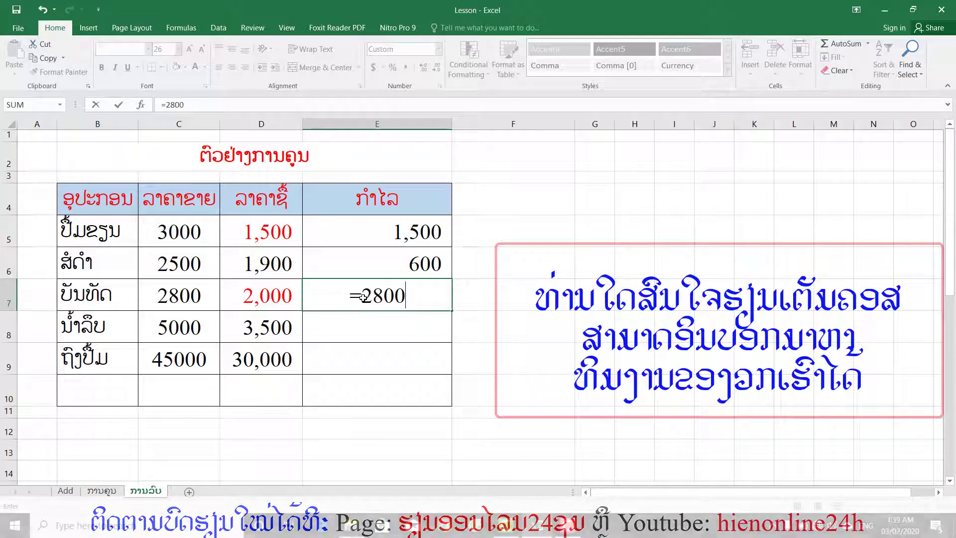
text(-2)
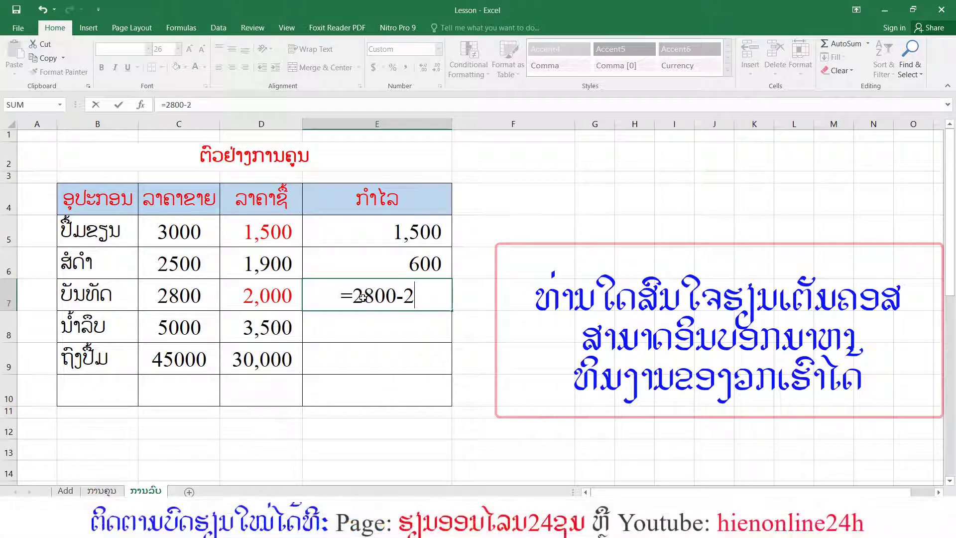
text(000)
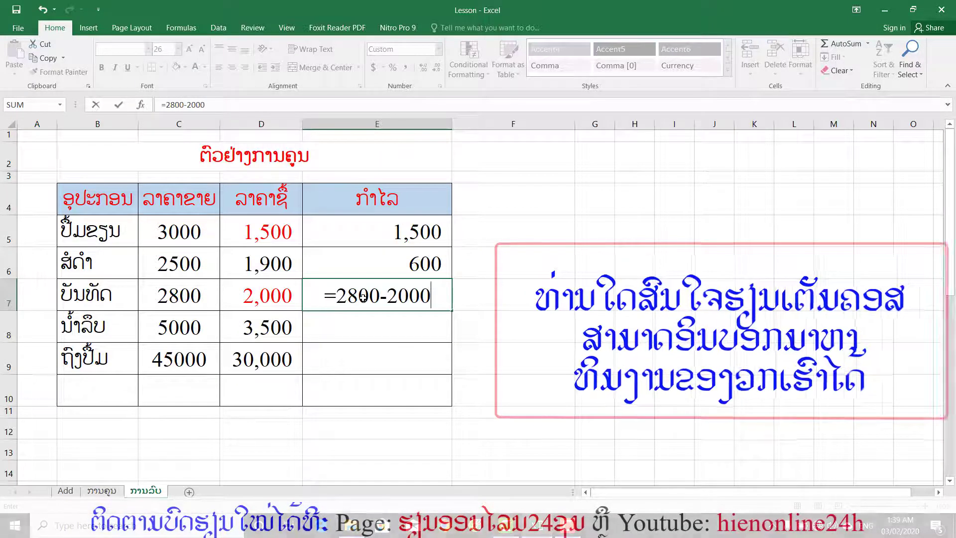
key(Return)
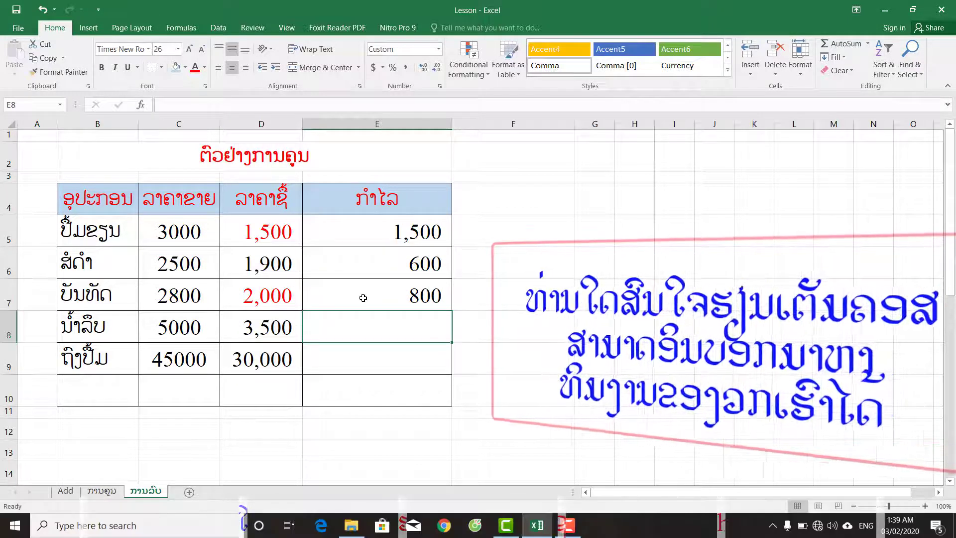
- Copy the cell-reference subtraction formula from E6 down through E9 to complete the profit column
click(376, 285)
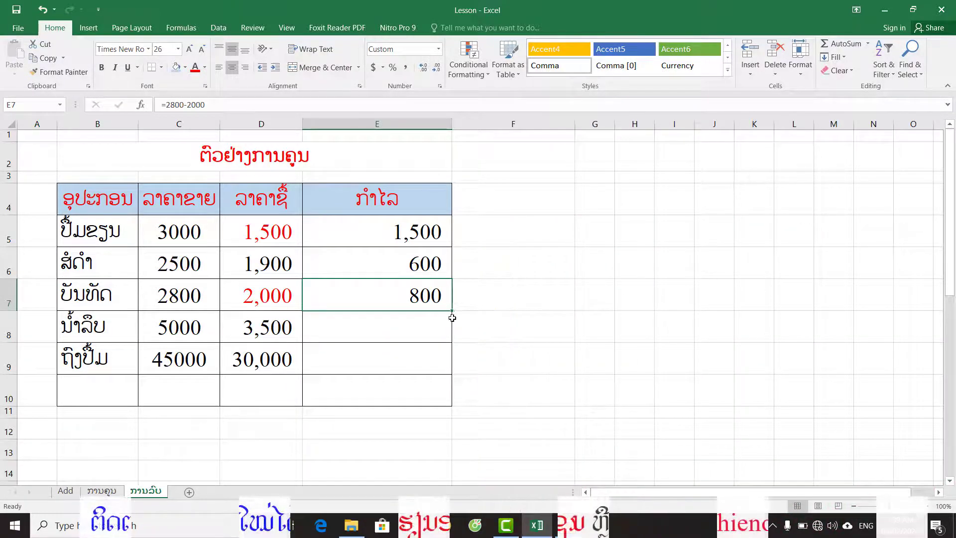
click(414, 327)
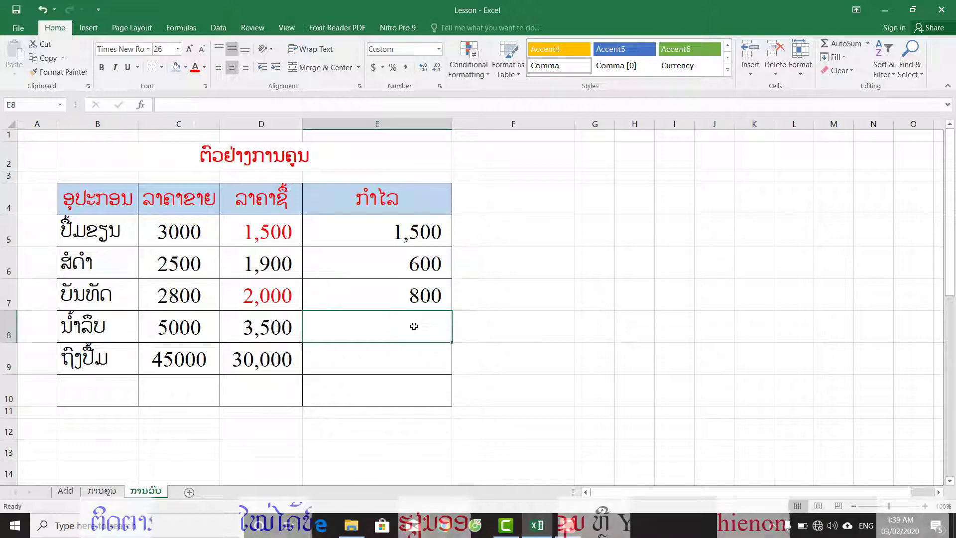
click(420, 263)
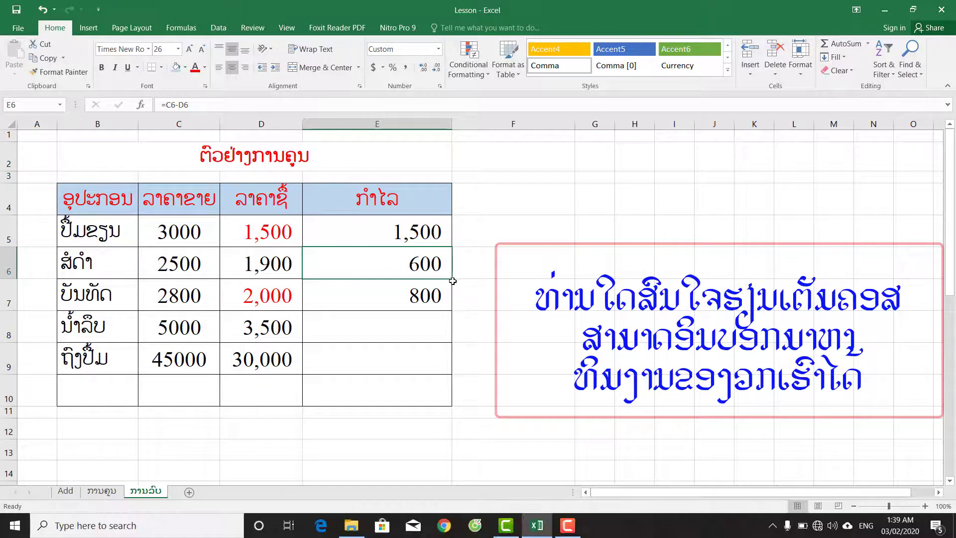
drag(451, 288, 451, 374)
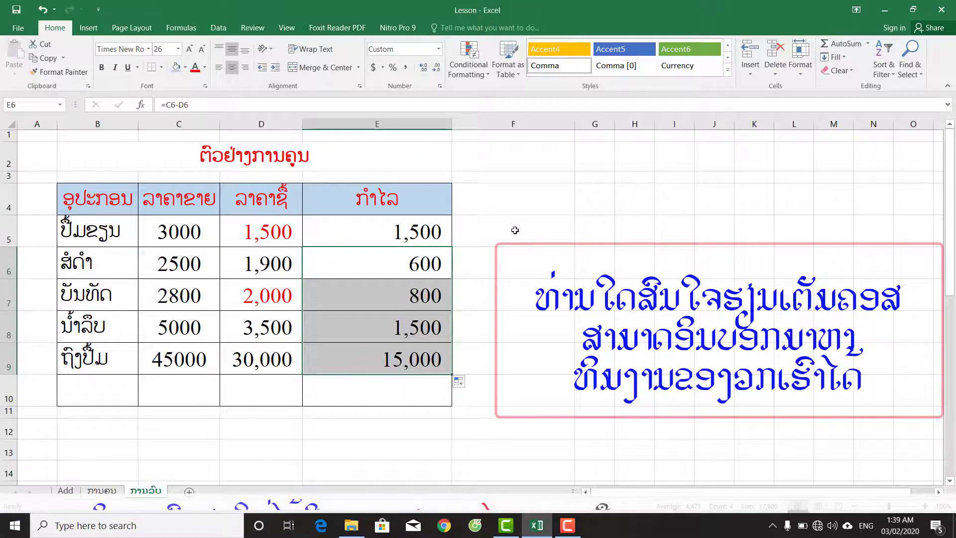
- Delete the empty rows 12 to 16 so the word problem sits directly below the price table
scroll(427, 249, down, 2)
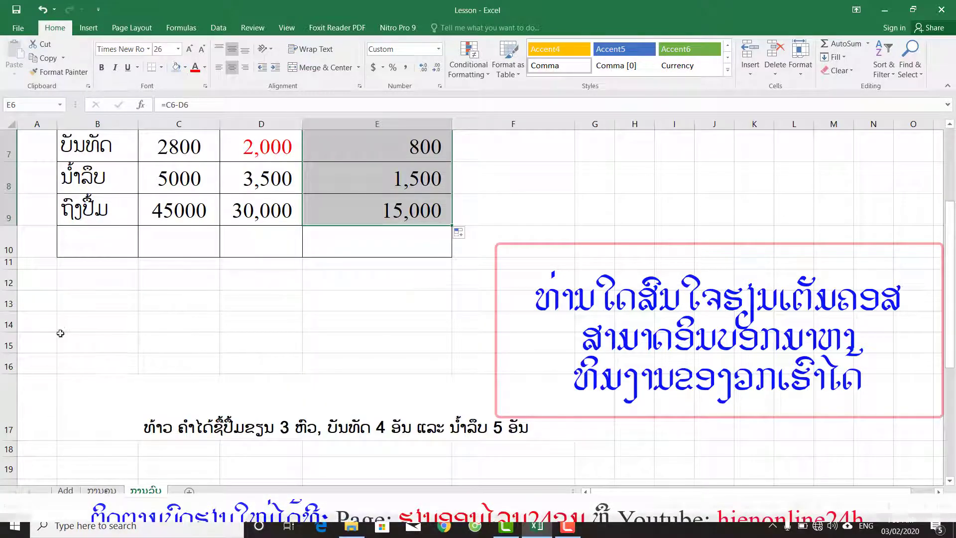
drag(6, 366, 2, 285)
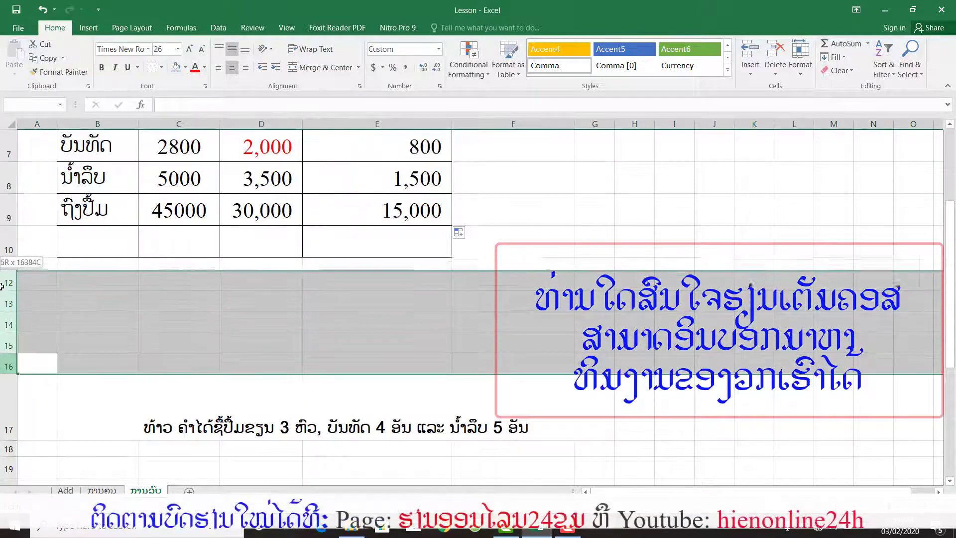
right_click(6, 297)
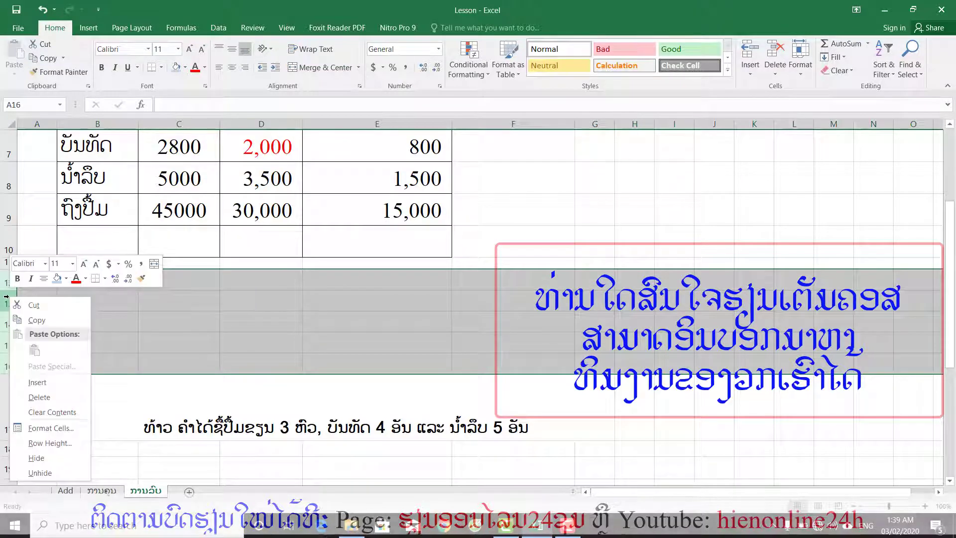
click(38, 397)
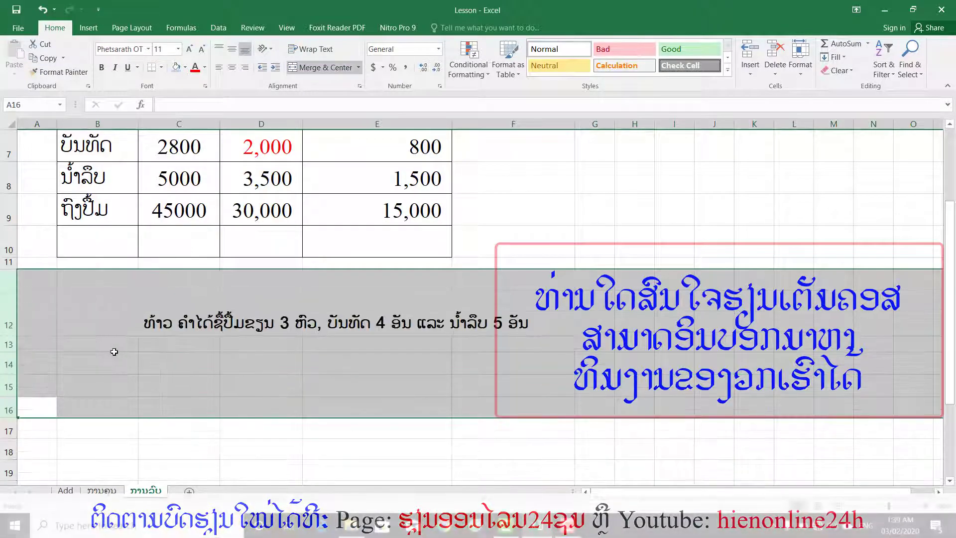
scroll(319, 259, up, 1)
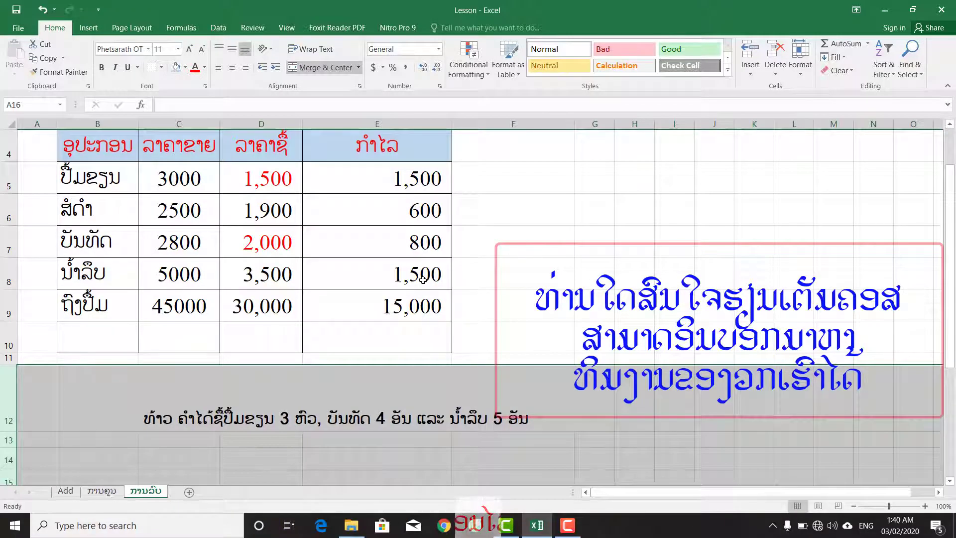
scroll(423, 280, down, 2)
scroll(281, 388, up, 2)
click(222, 459)
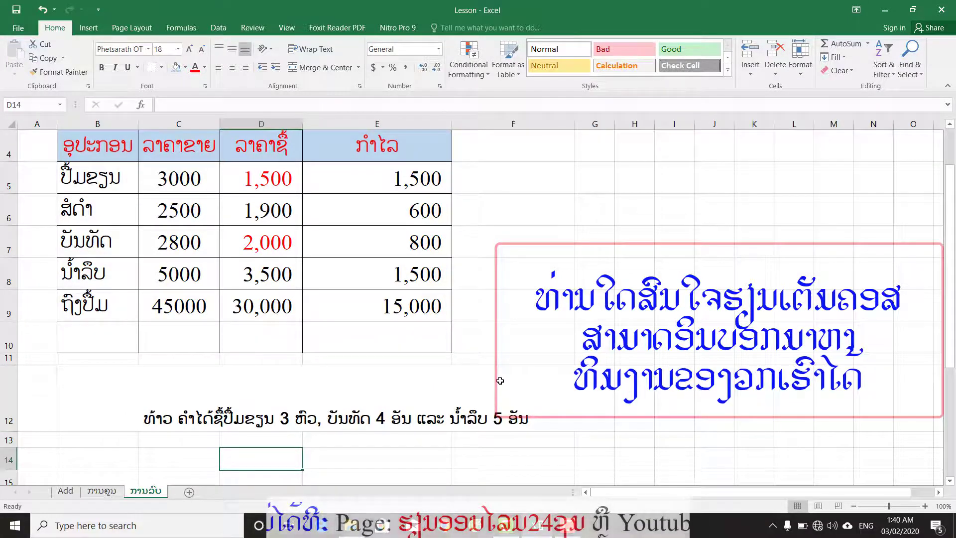
- Merge and center cells C15 to E15 below the word problem as an answer cell
scroll(446, 374, down, 1)
drag(198, 389, 356, 385)
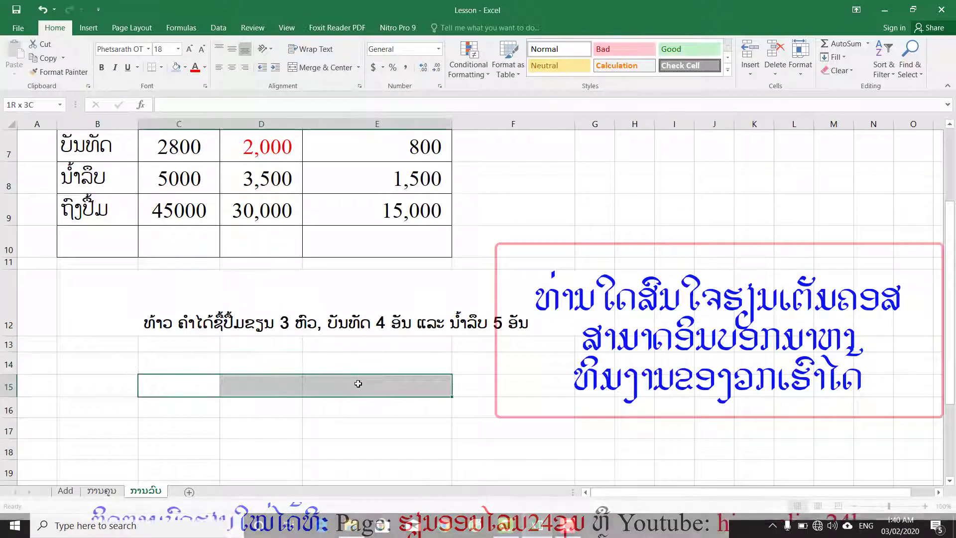
click(324, 72)
scroll(280, 390, up, 1)
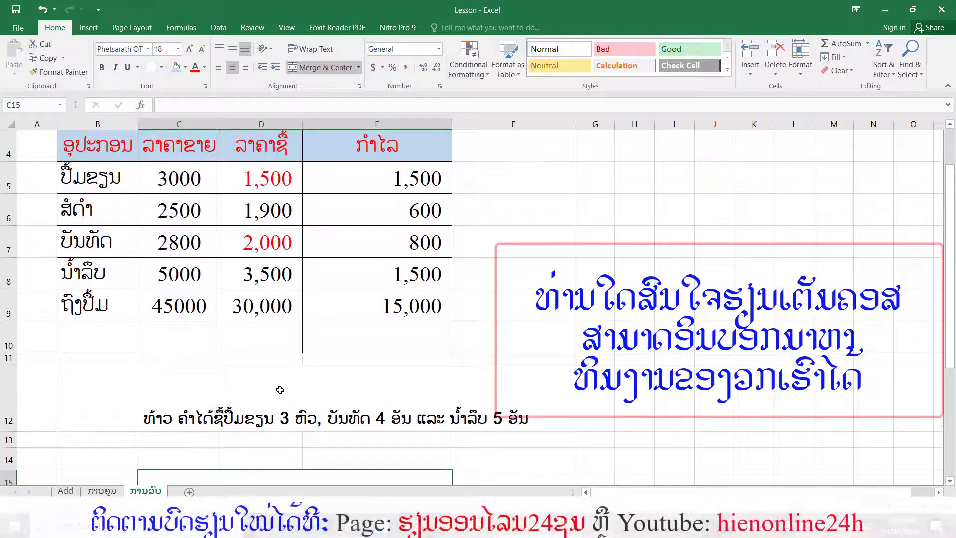
click(280, 389)
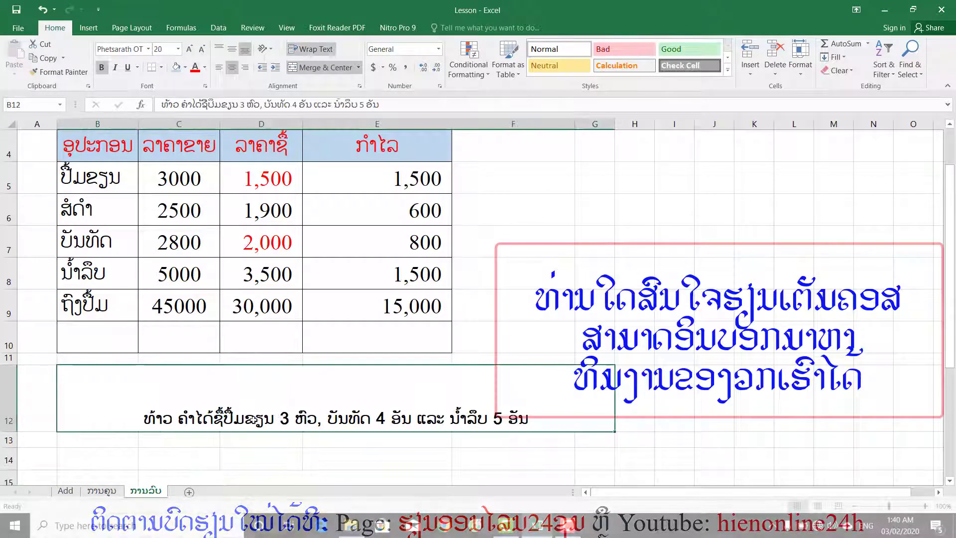
- Apply a light blue fill to the selling prices in C5 to C9
drag(175, 283, 177, 318)
click(176, 67)
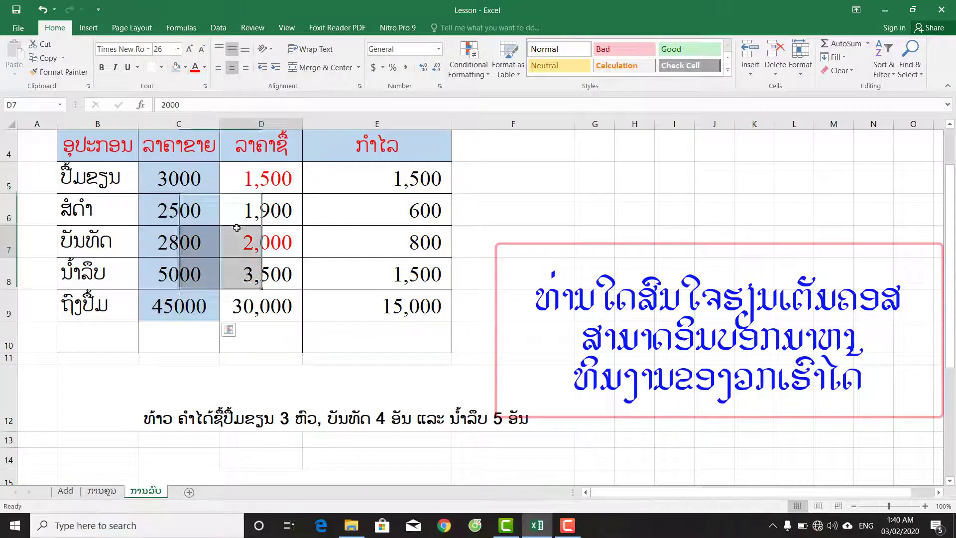
click(238, 232)
- Merge and center cells C13 to E13 directly under the word problem
click(180, 439)
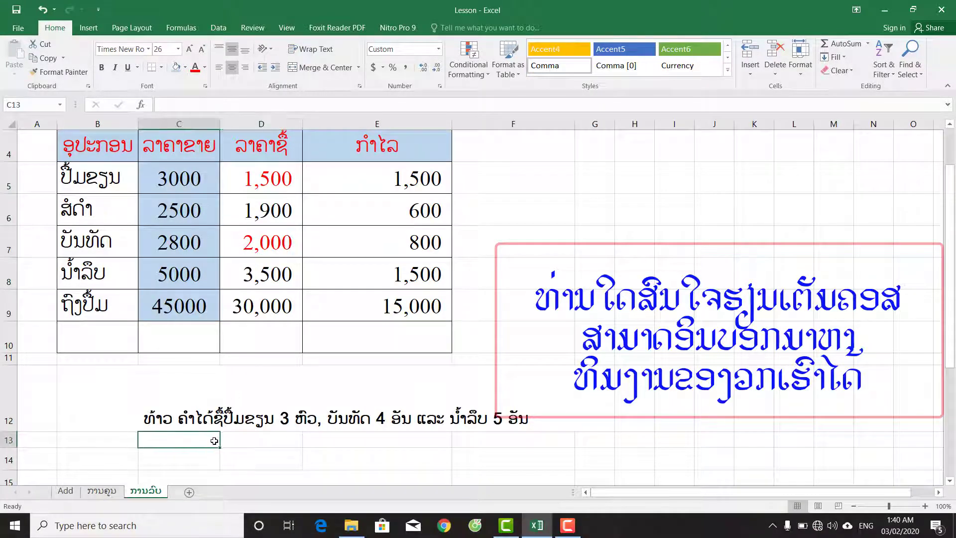
shift+click(378, 440)
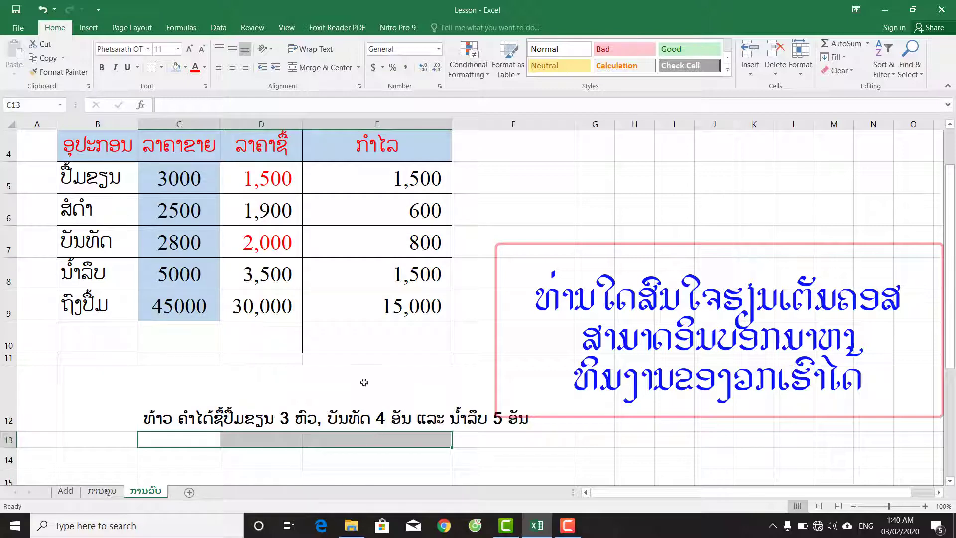
click(334, 68)
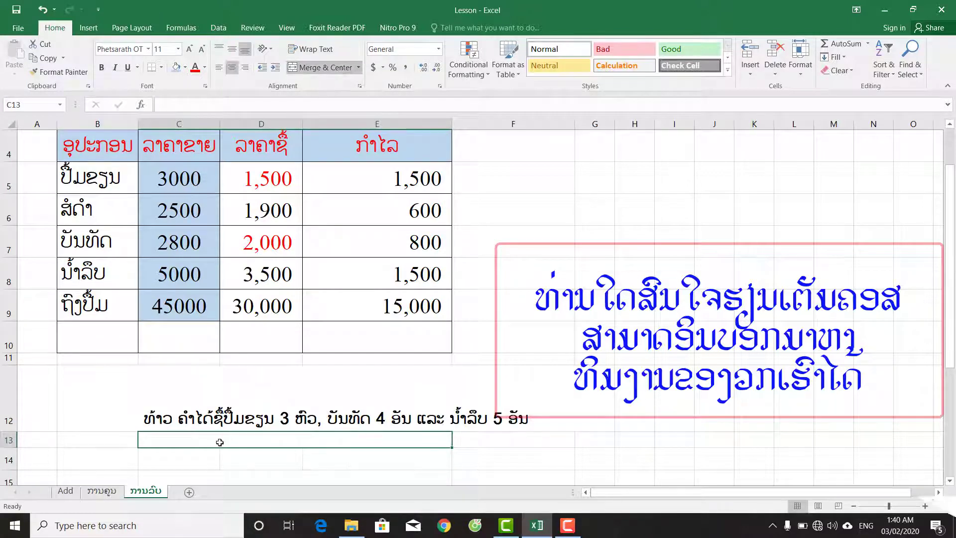
- Increase the font size of the merged cell C13 to 48
click(194, 48)
click(194, 49)
click(194, 48)
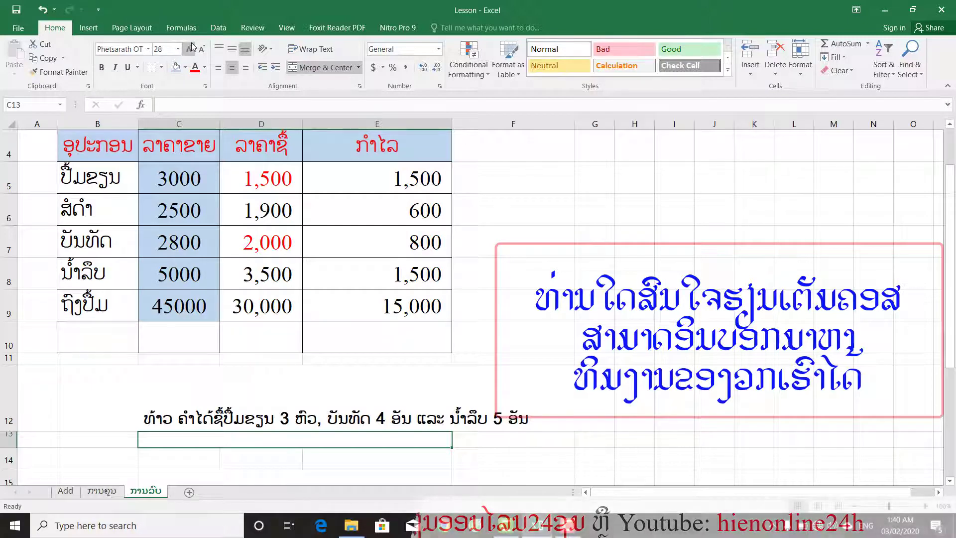
click(189, 48)
click(188, 48)
click(205, 457)
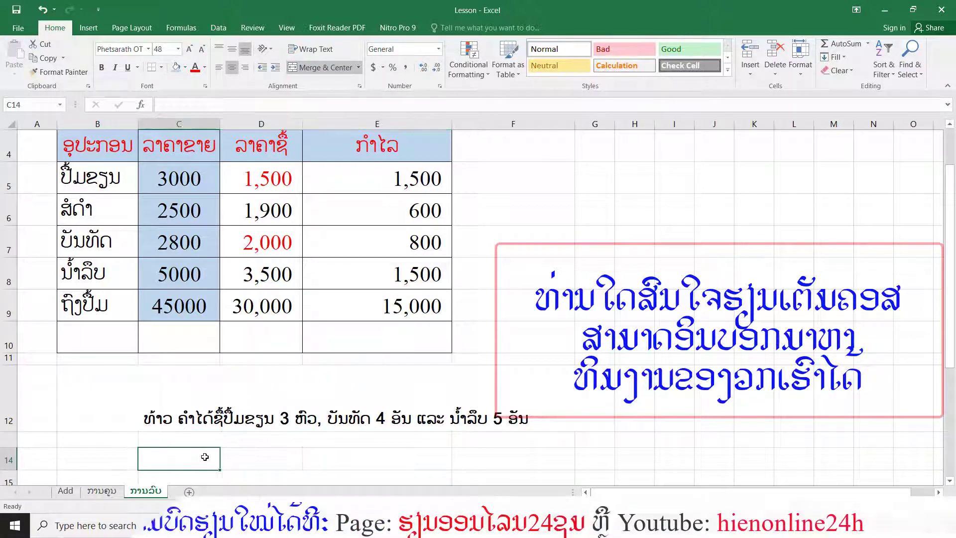
click(201, 434)
text(=)
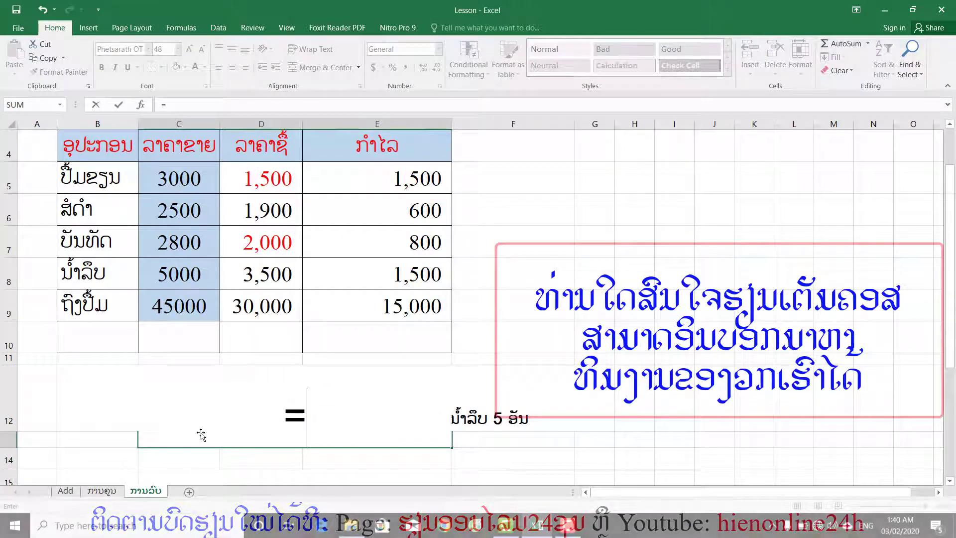
key(Escape)
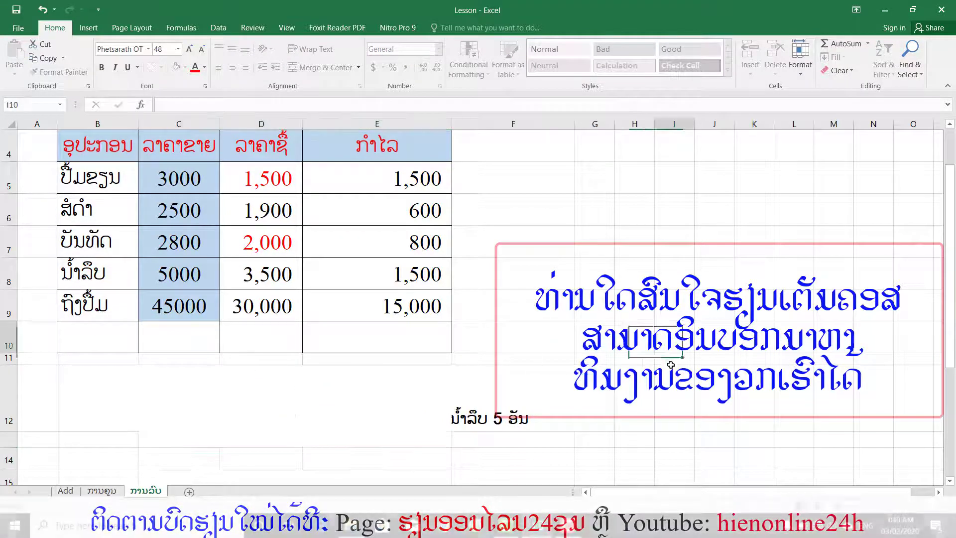
click(664, 331)
- Begin the total cost formula in merged cell C15 with =3*C5, multiplying three notebooks by their selling price
scroll(256, 394, down, 1)
click(252, 391)
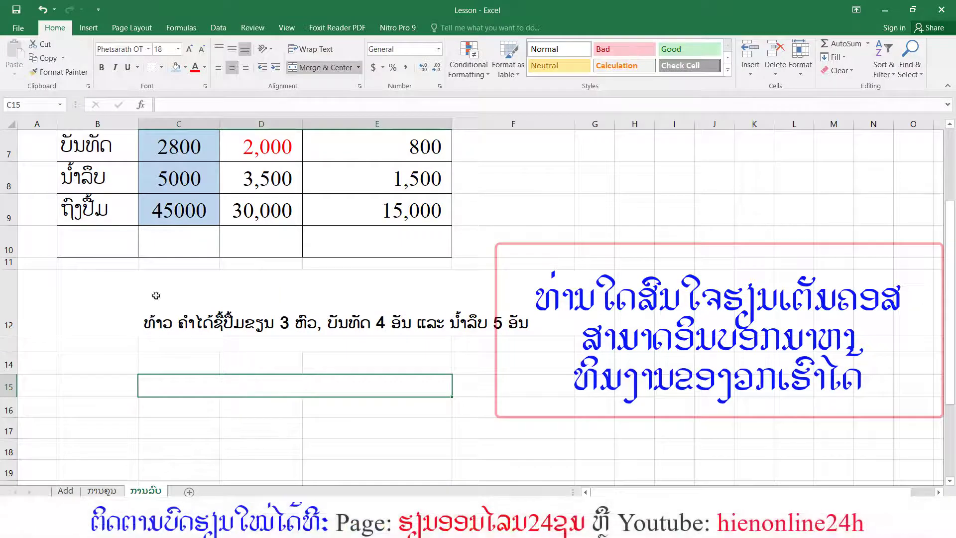
scroll(199, 397, up, 1)
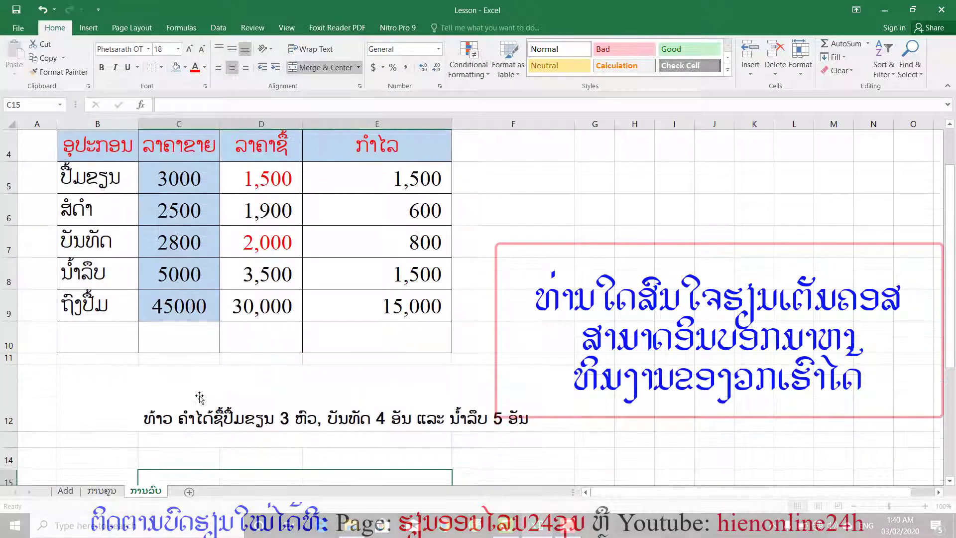
scroll(199, 394, down, 1)
text(=)
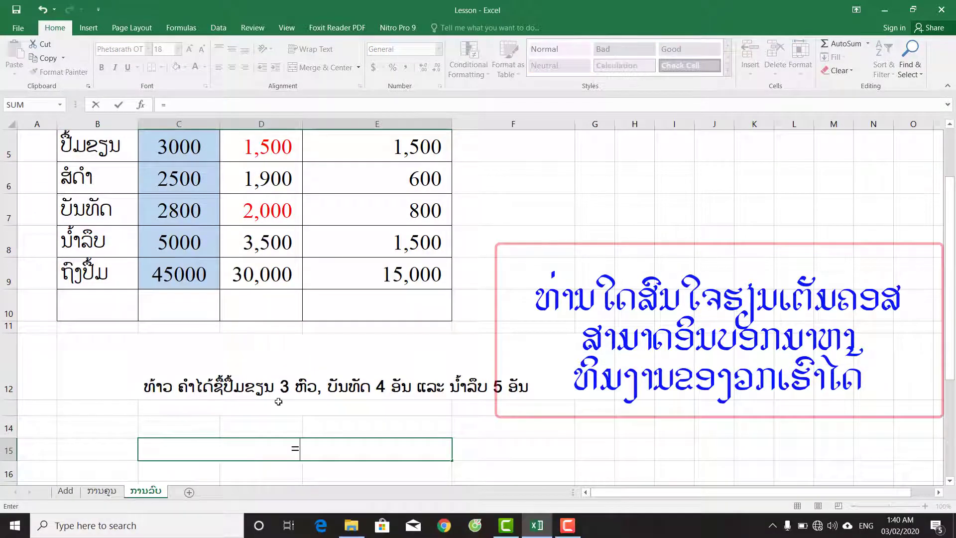
text(3)
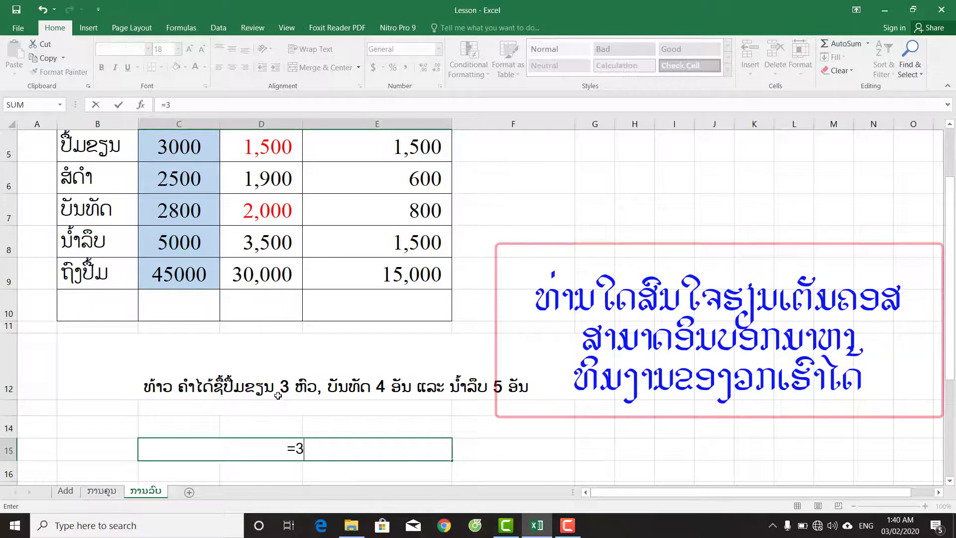
scroll(249, 402, up, 1)
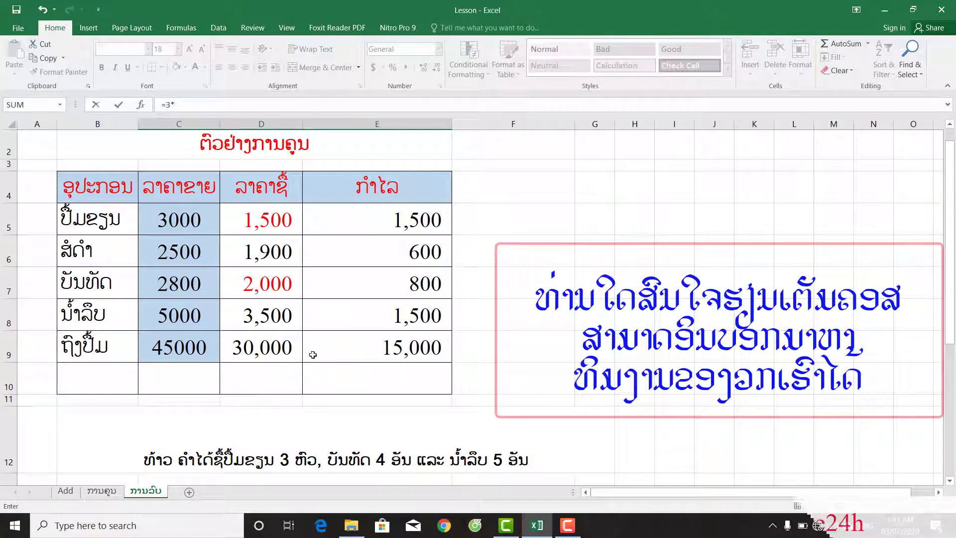
scroll(313, 354, down, 2)
scroll(184, 254, up, 2)
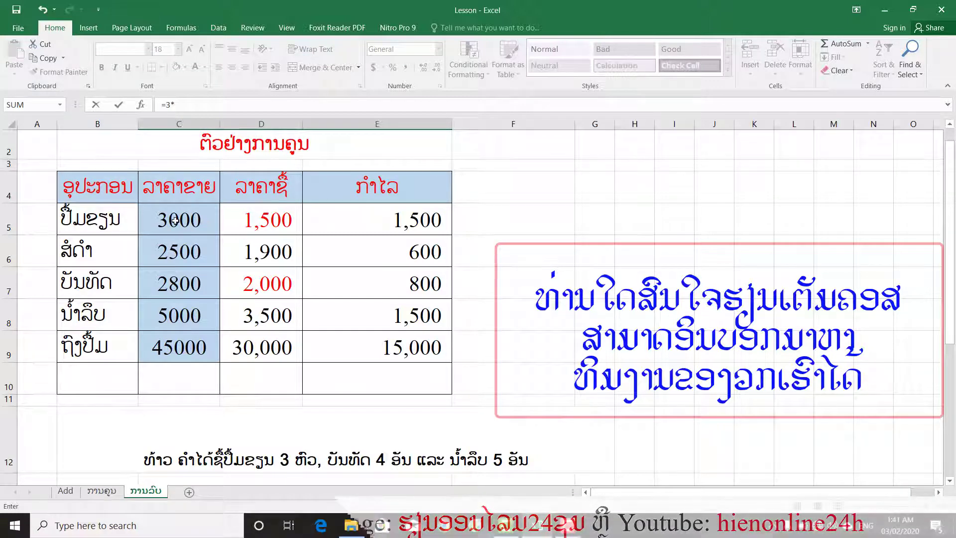
click(175, 221)
scroll(340, 268, down, 3)
scroll(340, 268, up, 2)
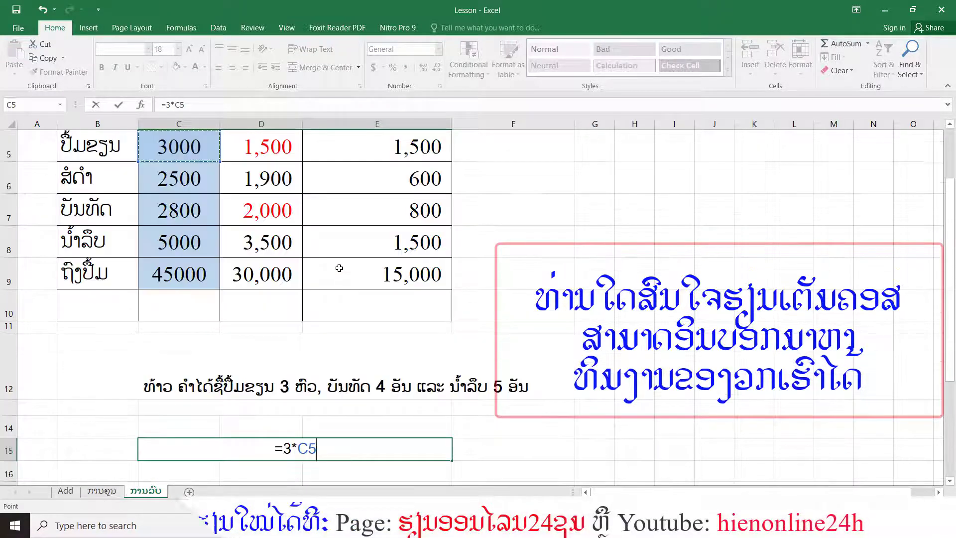
- Extend the formula in C15 with +4*C7 to add the cost of four rulers
text(+)
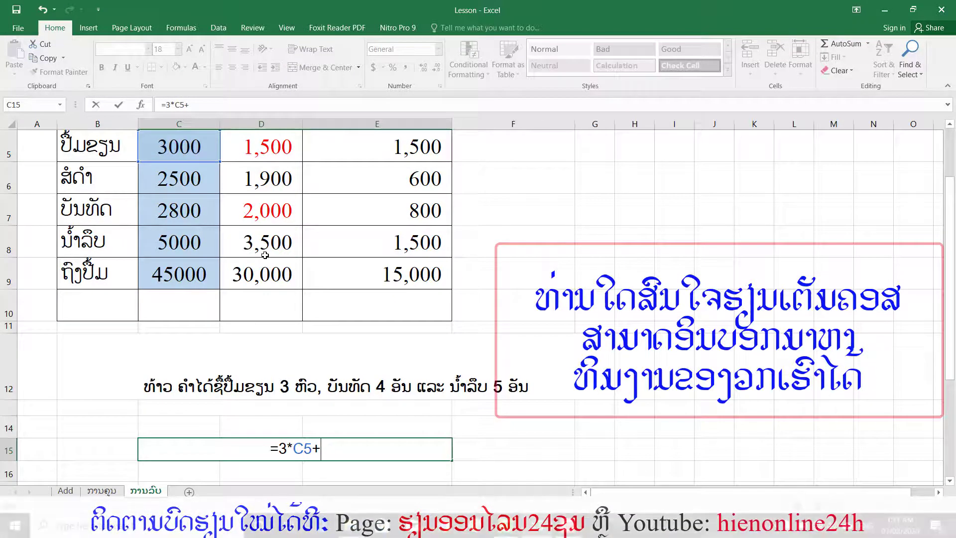
scroll(272, 263, up, 2)
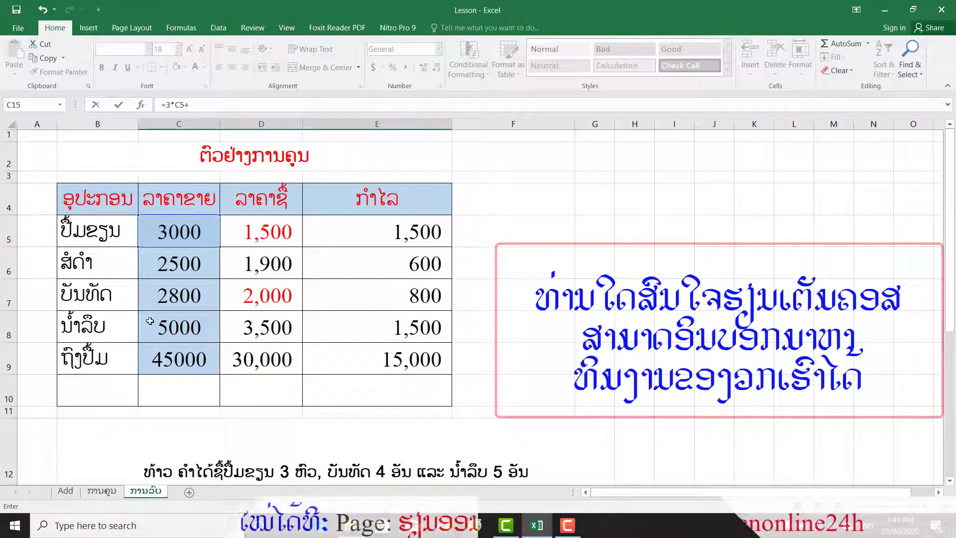
scroll(256, 335, down, 2)
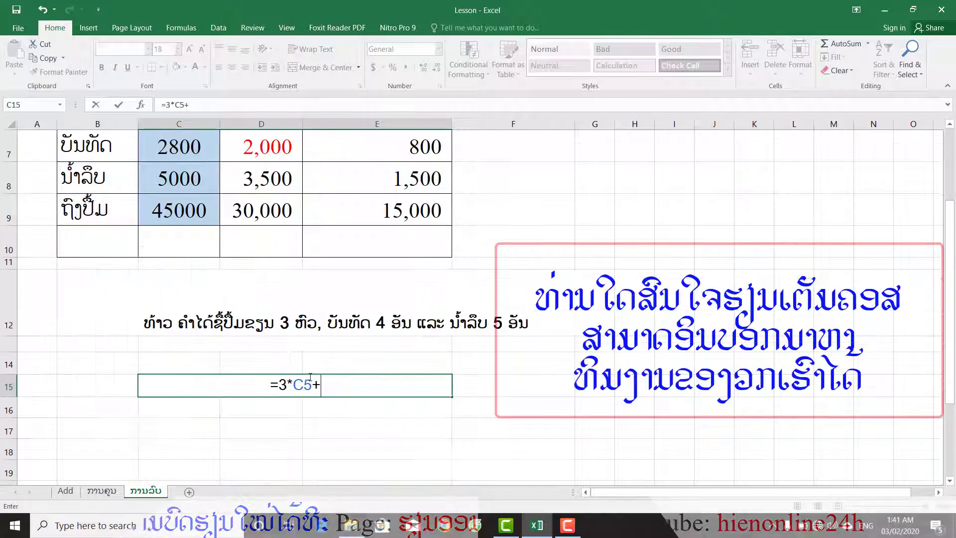
text(4)
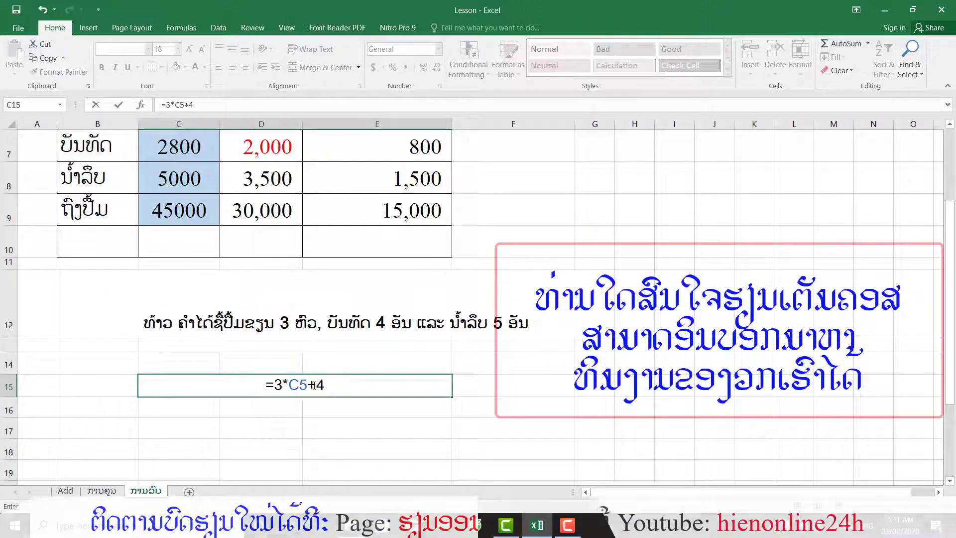
text(*)
scroll(191, 248, up, 2)
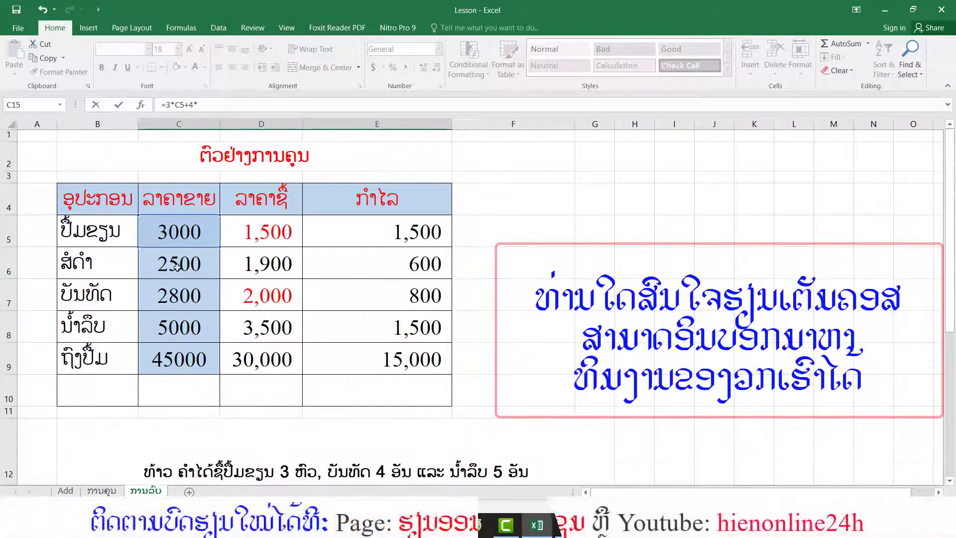
click(179, 295)
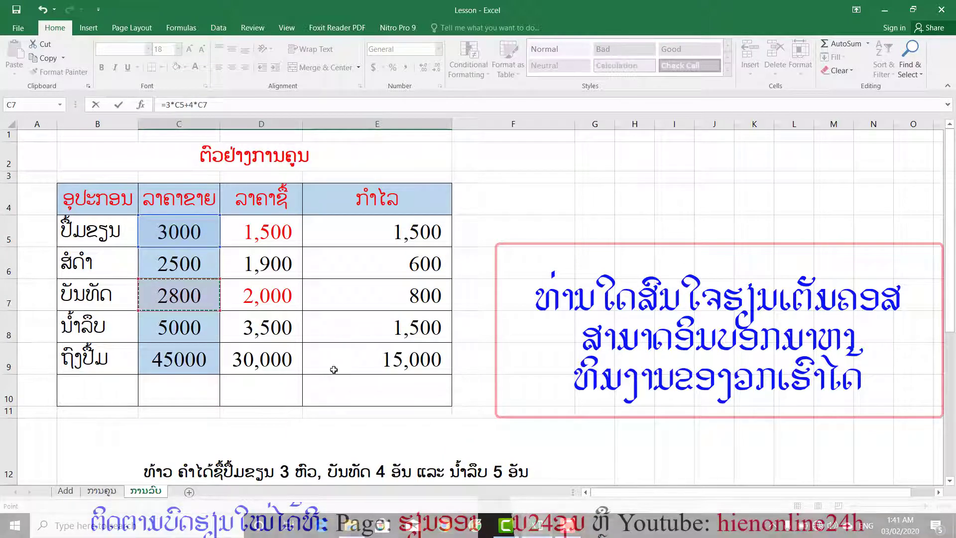
scroll(391, 368, down, 3)
scroll(344, 342, up, 2)
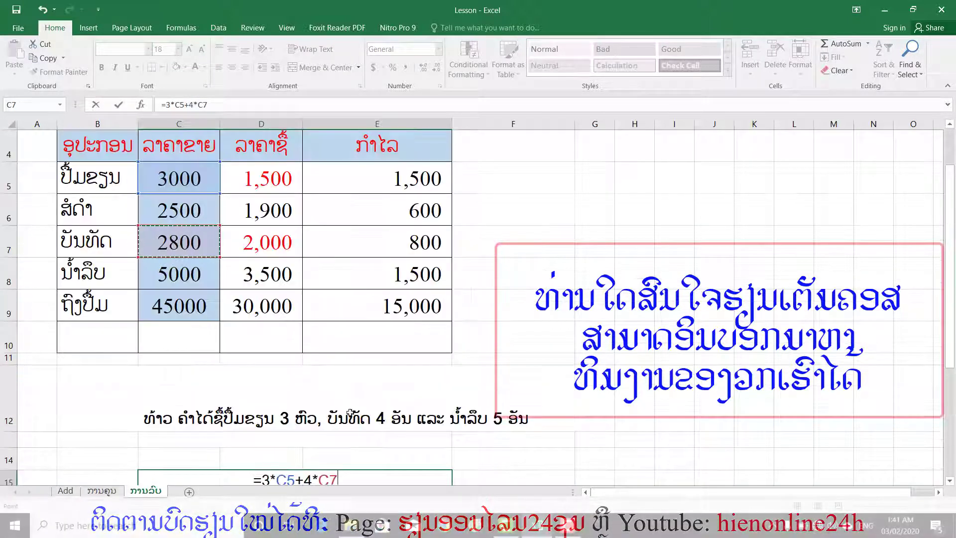
- Complete the total cost formula in C15 by adding +5*C8 for the third item's five units
text(+)
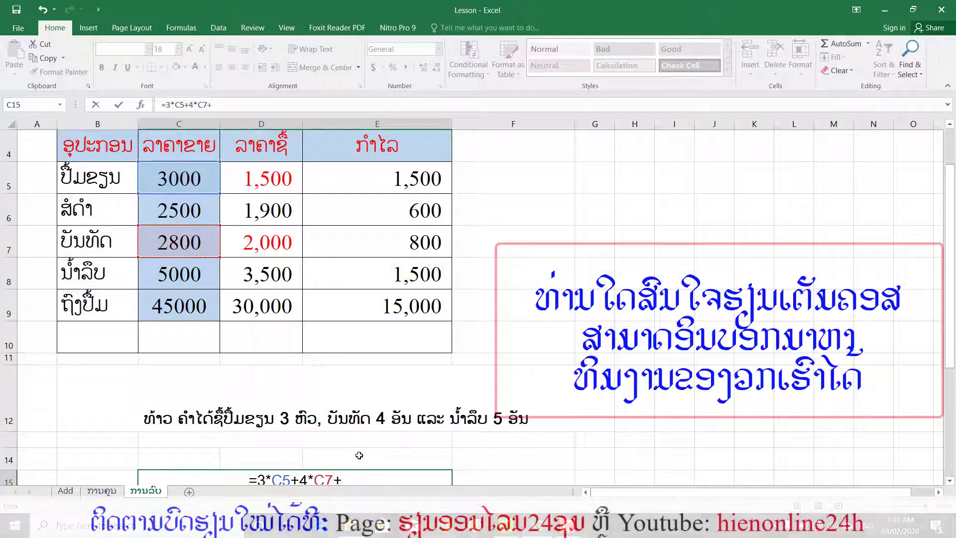
text(5)
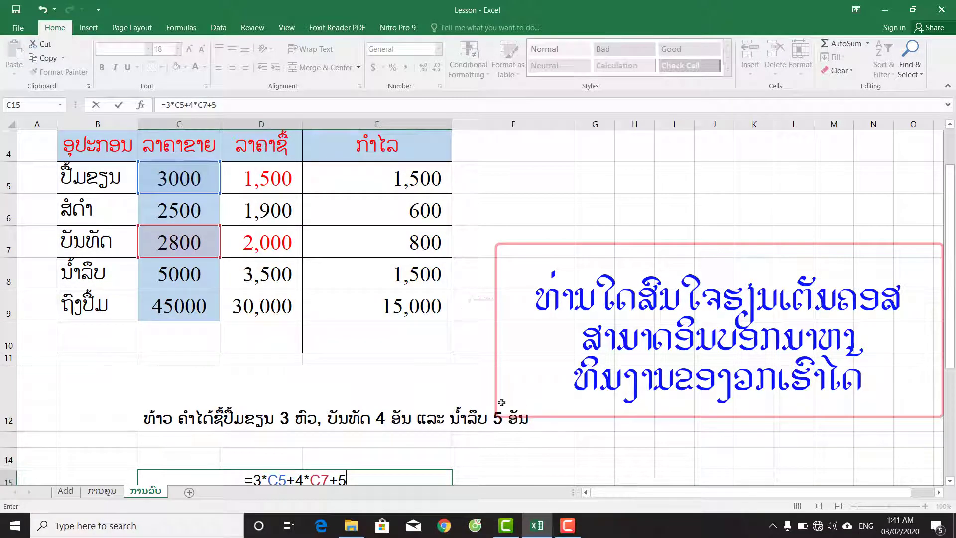
text(*)
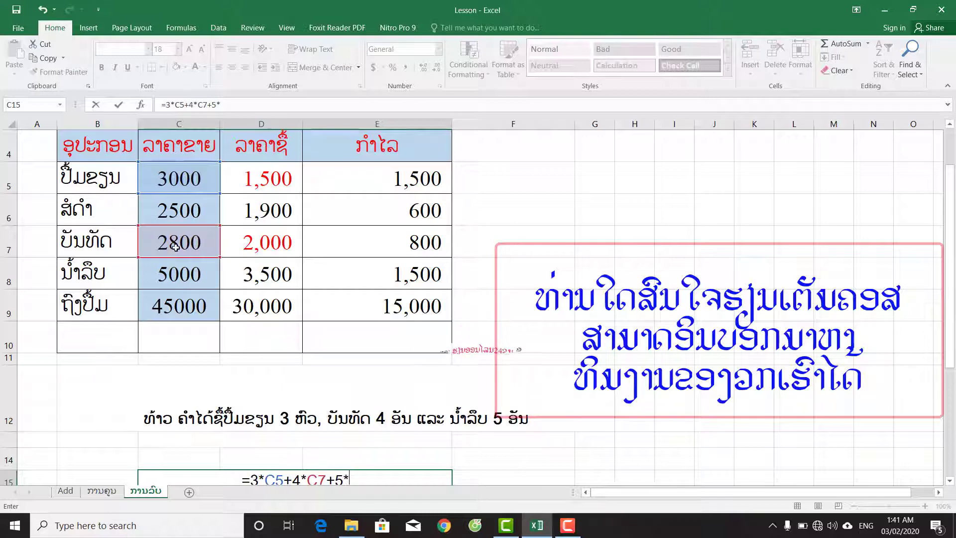
click(183, 279)
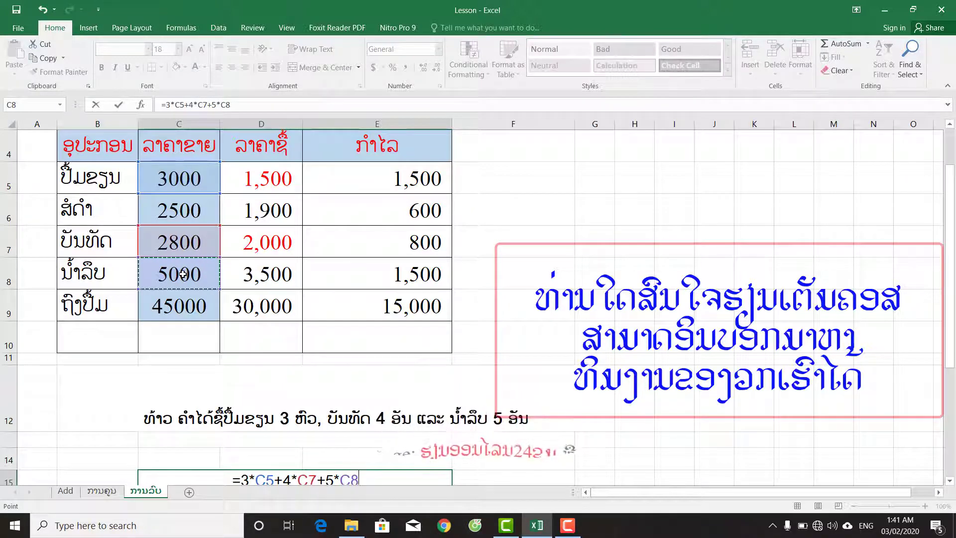
key(Return)
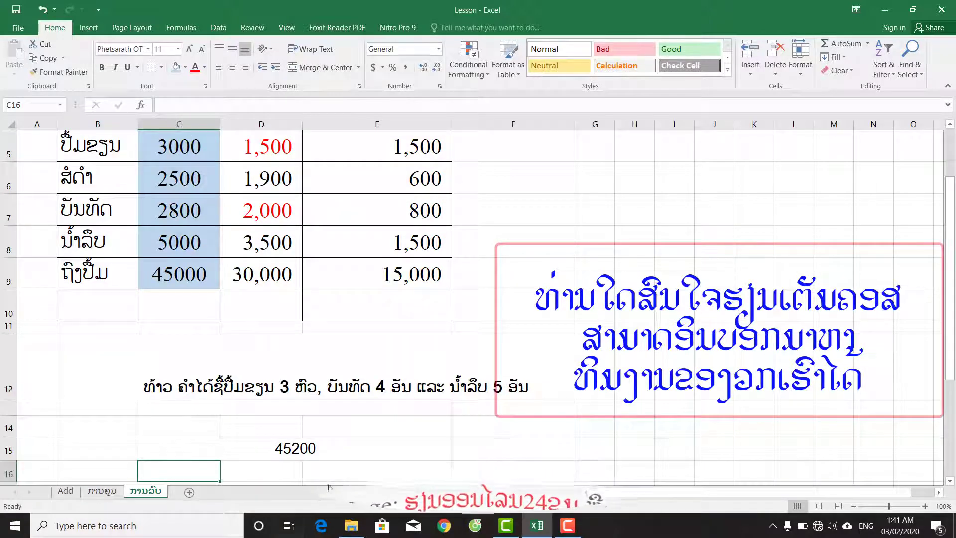
- Format the total in C15 with a comma thousands separator and no decimal places
click(320, 451)
click(409, 70)
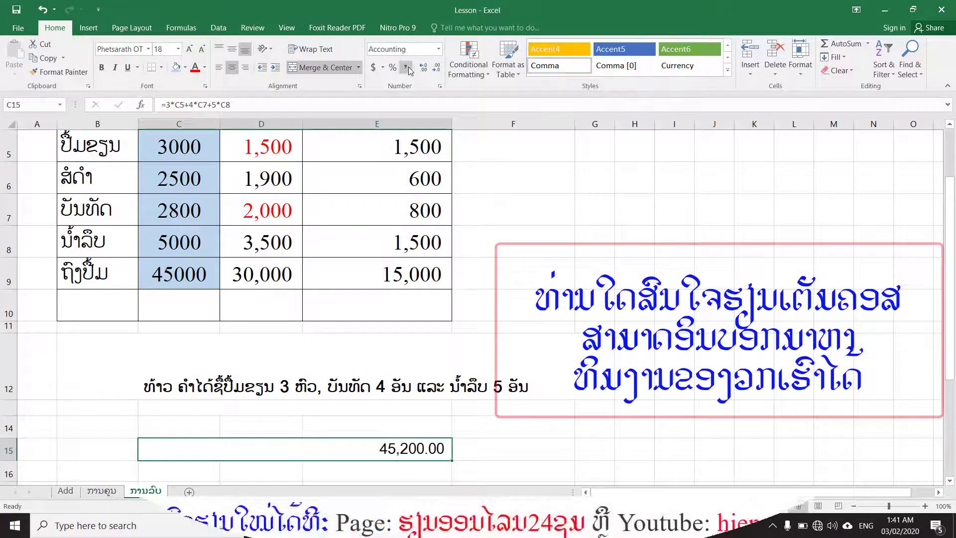
click(436, 67)
click(436, 68)
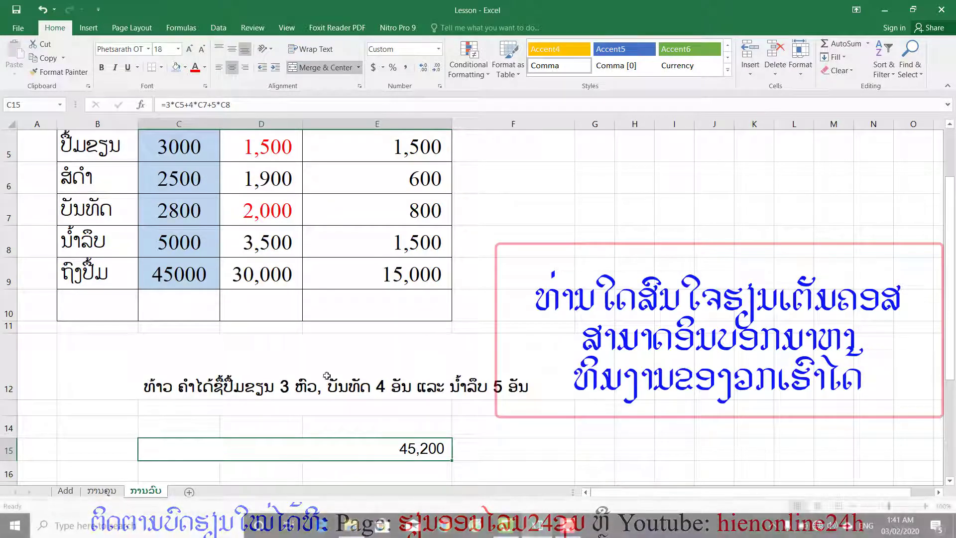
- Increase the font size of the total in C15 to 20
scroll(324, 376, up, 1)
scroll(289, 359, down, 1)
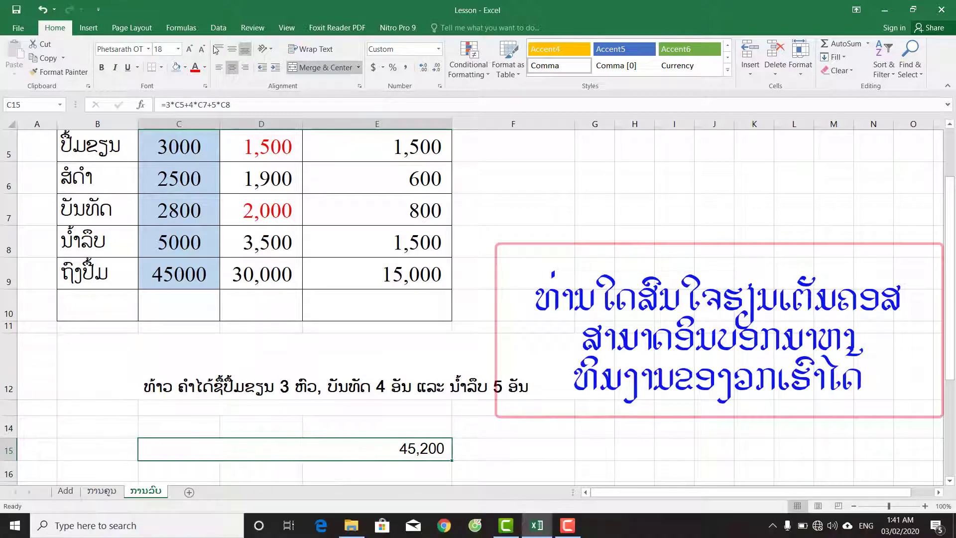
click(189, 49)
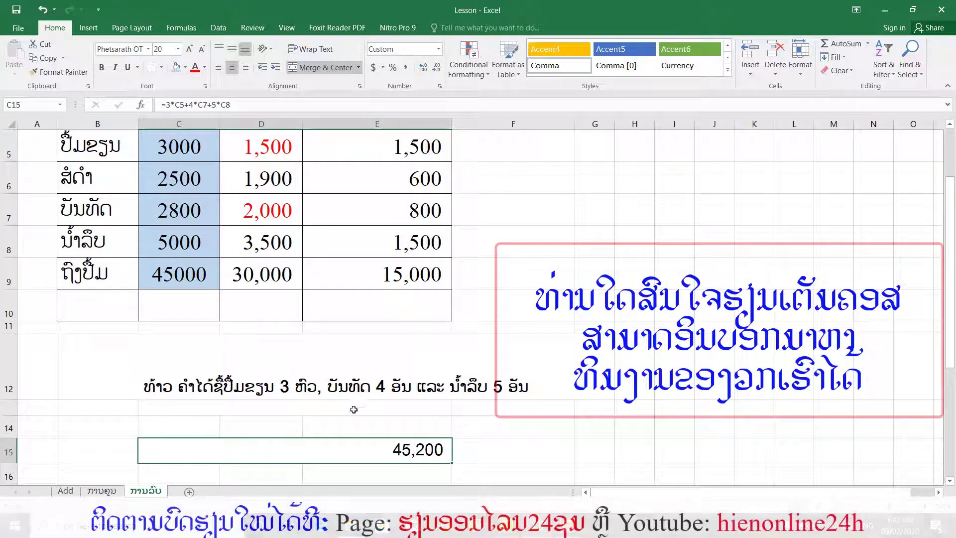
- Append -5000 to the end of the C15 formula to subtract that amount from the total cost
double_click(362, 452)
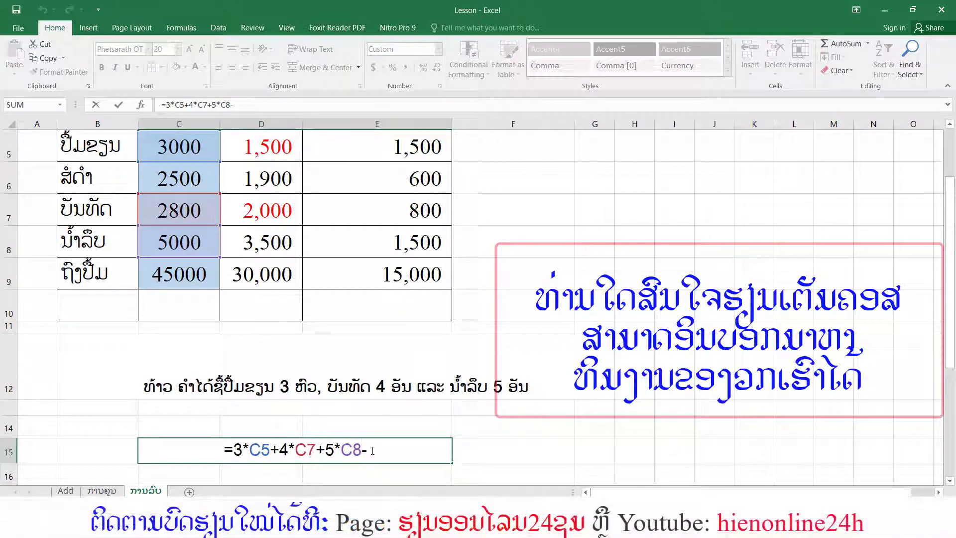
text(-500)
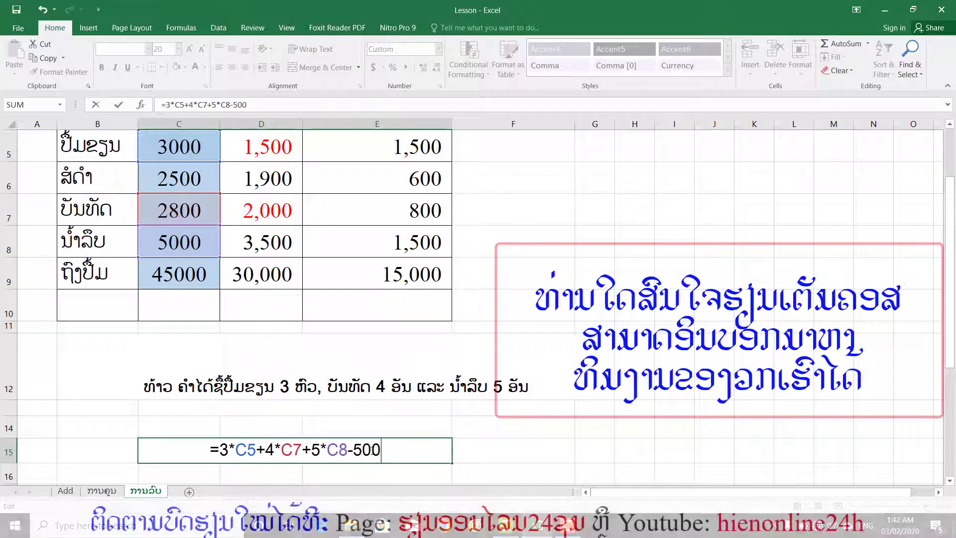
text(0)
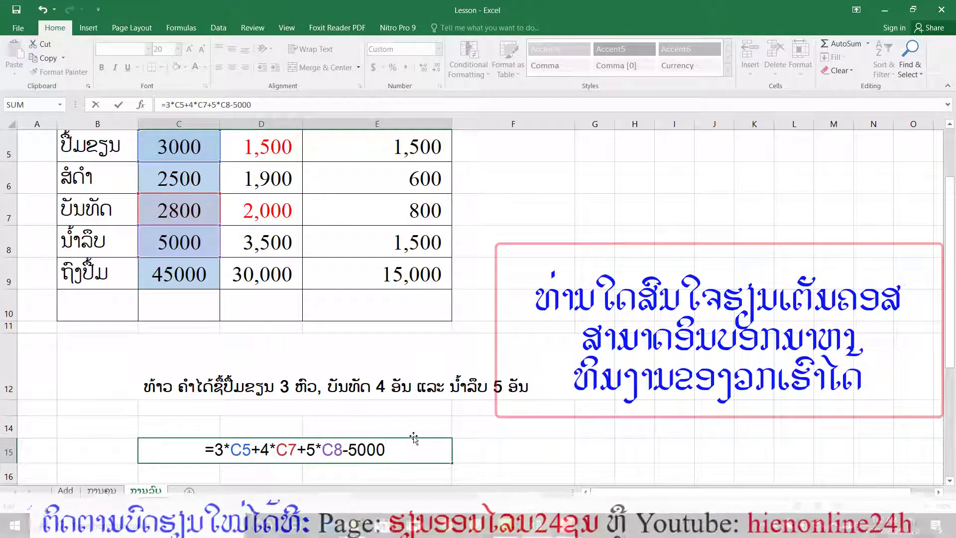
key(Return)
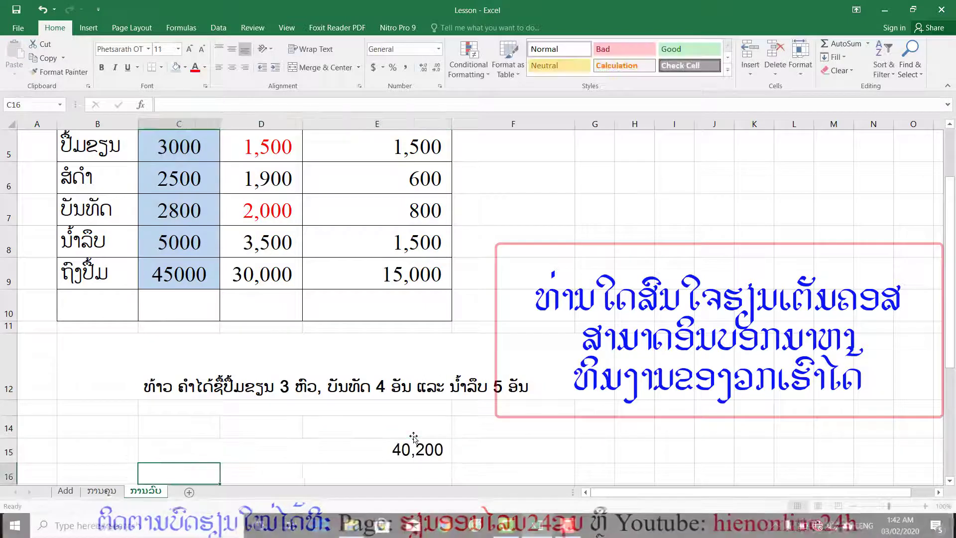
- Open the C15 formula and examine its multiplication terms and the final subtraction
click(387, 452)
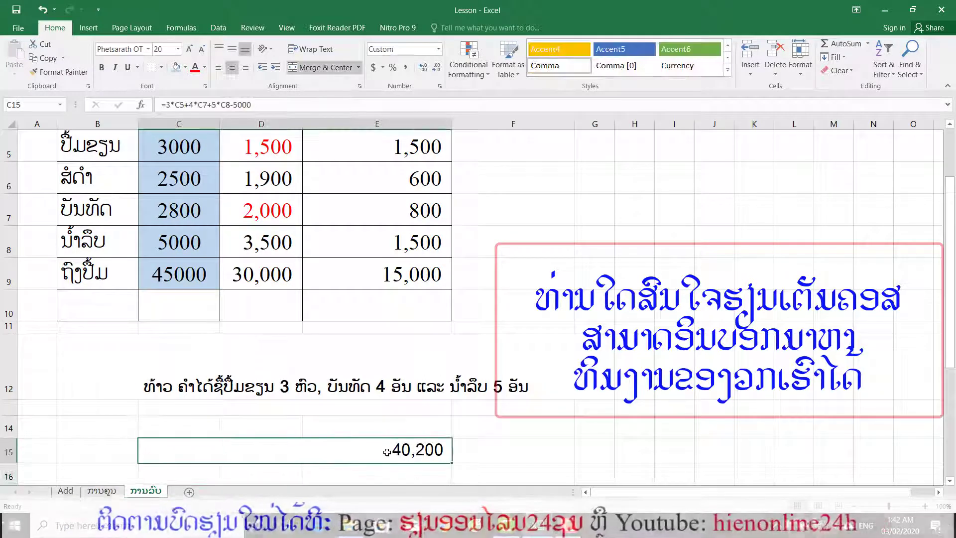
double_click(401, 446)
drag(399, 446, 236, 458)
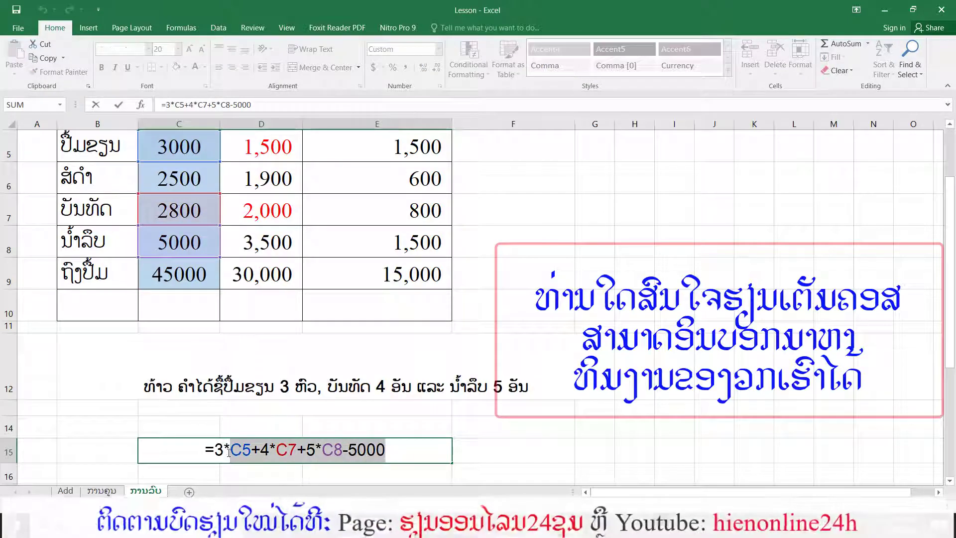
click(229, 451)
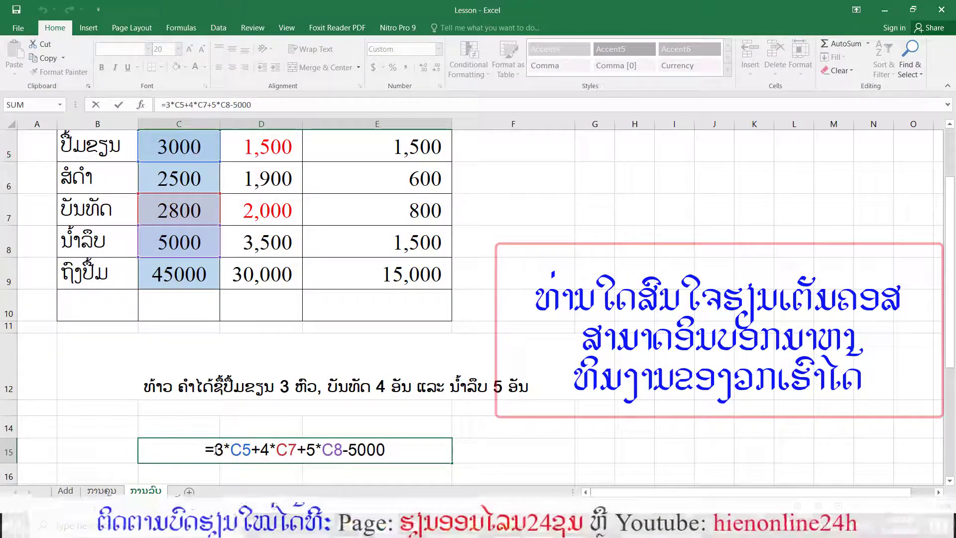
drag(240, 451, 387, 451)
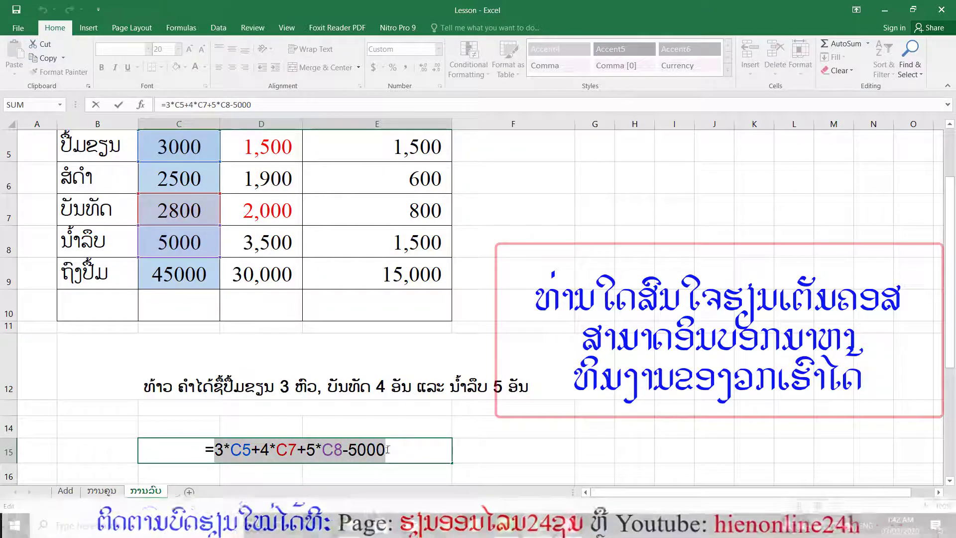
click(228, 455)
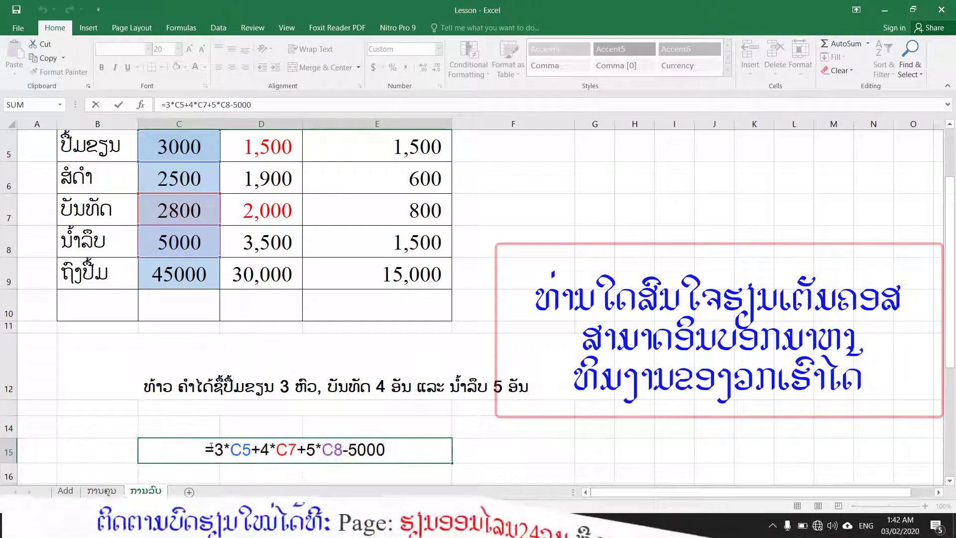
drag(216, 446, 351, 457)
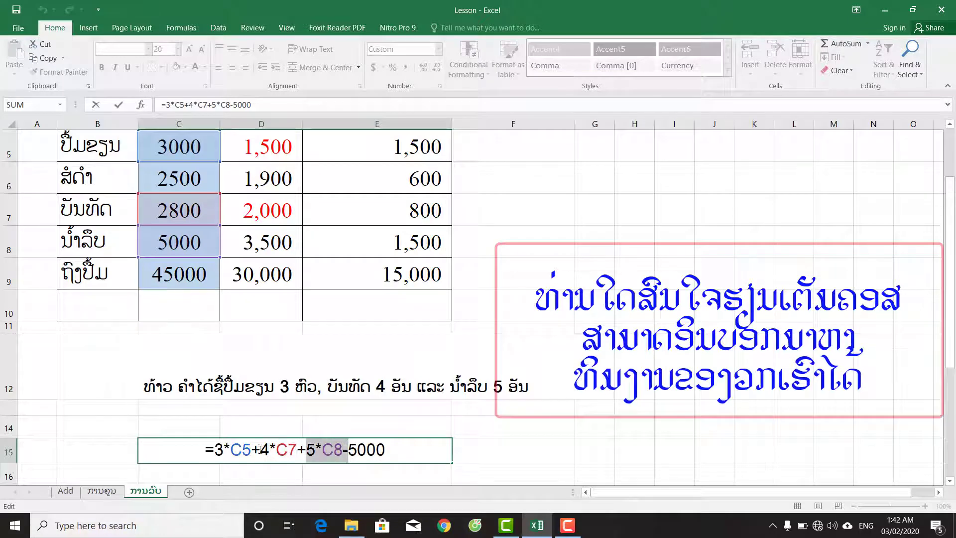
click(242, 450)
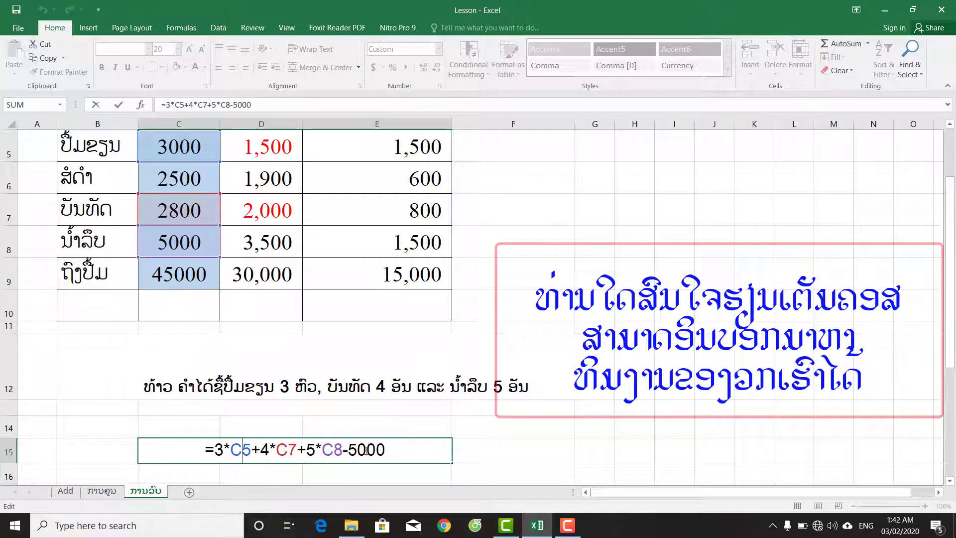